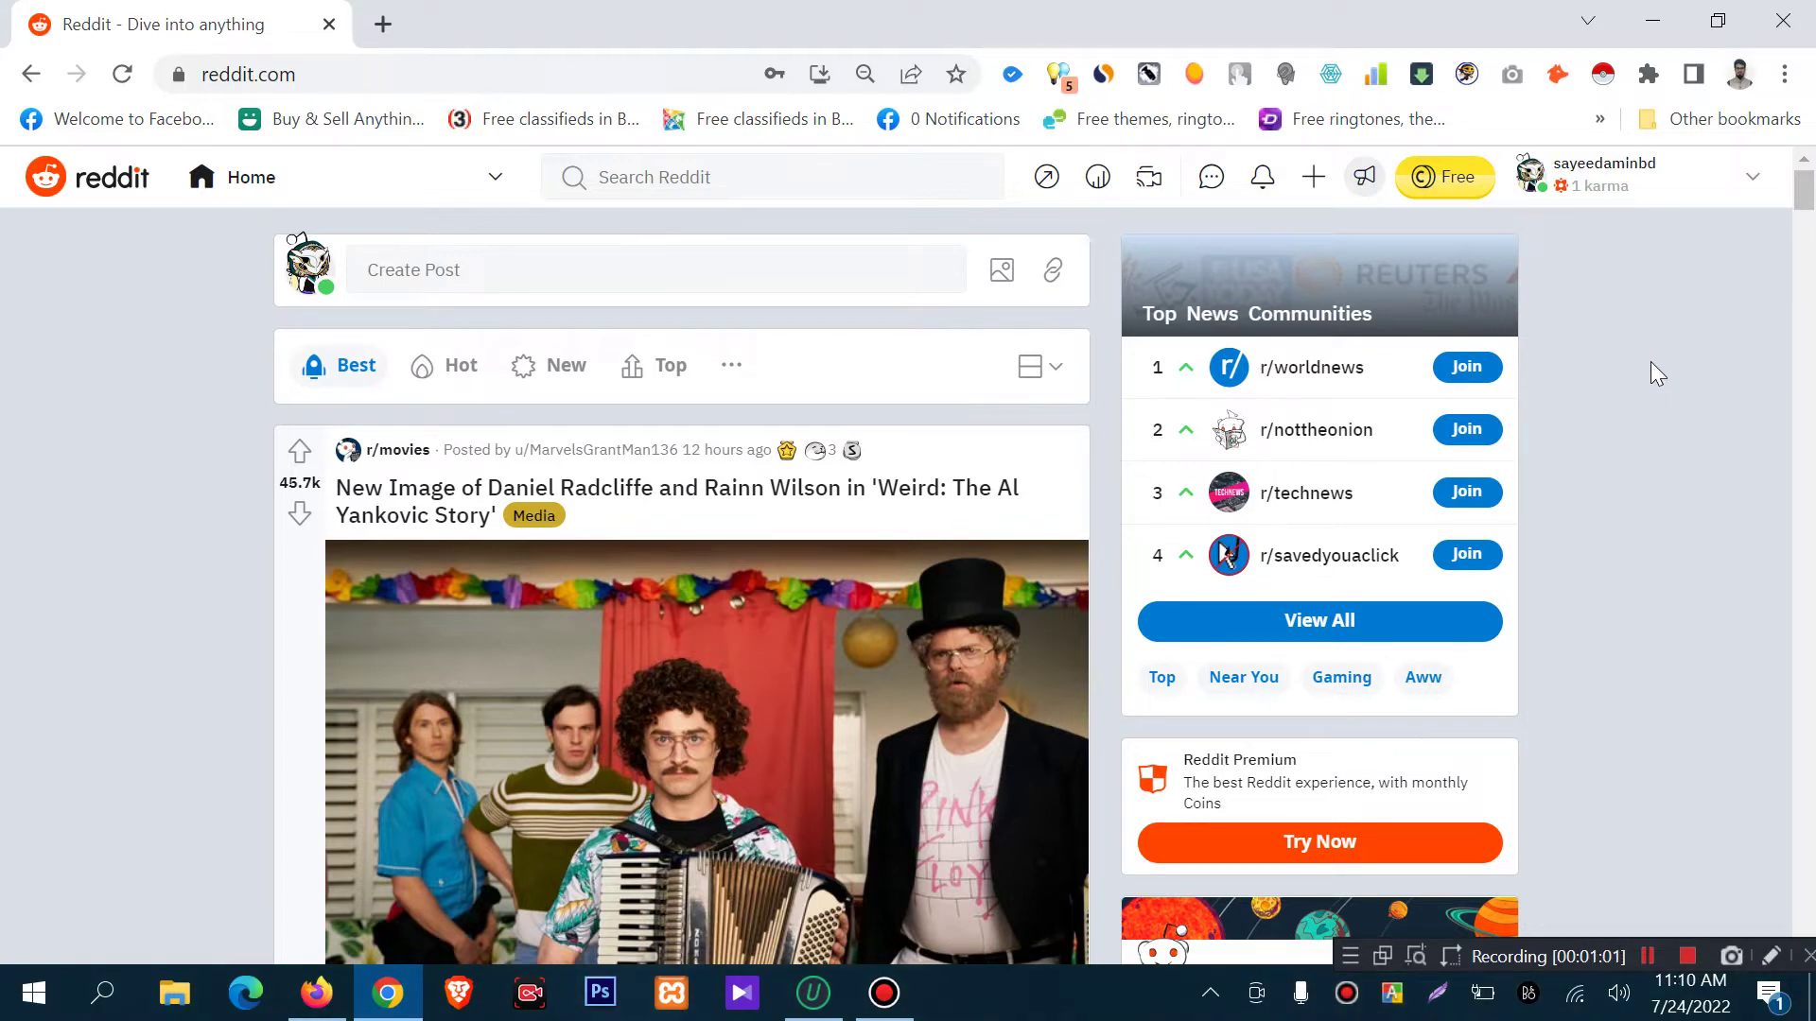
# - From the username dropdown, switch the account's Online Status off and then back on
pyautogui.click(1712, 178)
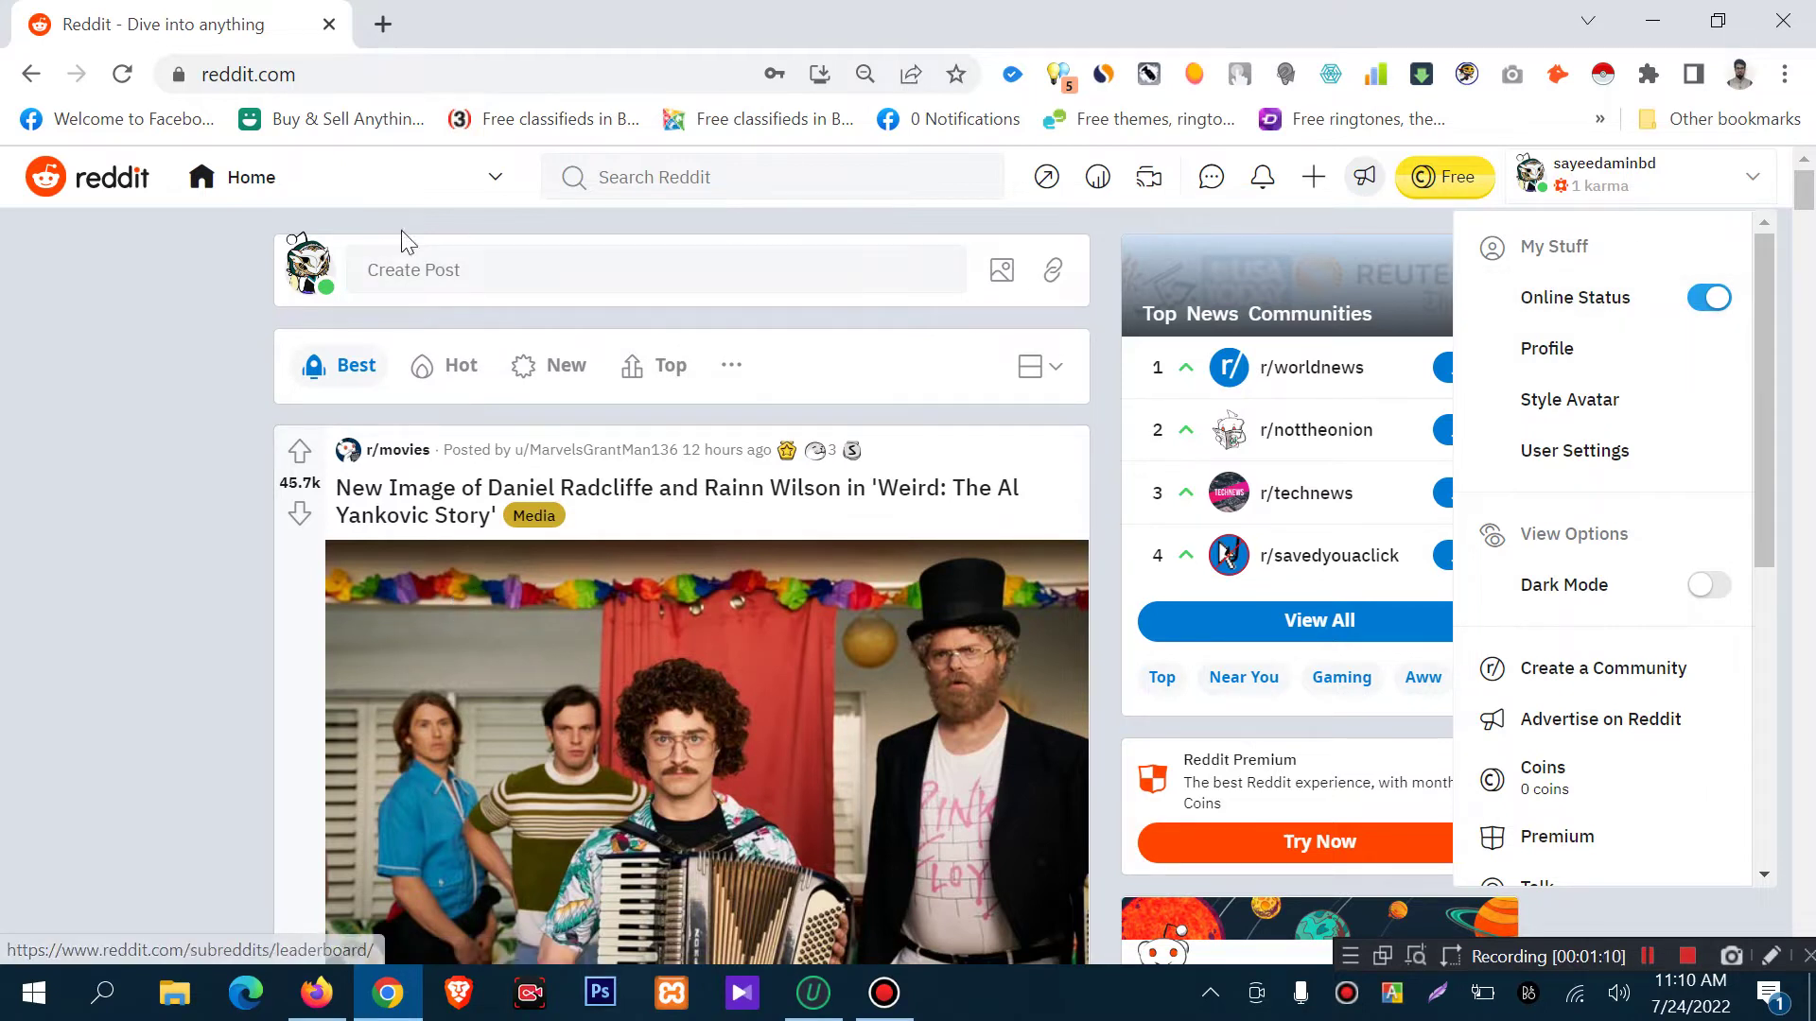
pyautogui.click(174, 223)
pyautogui.click(1731, 178)
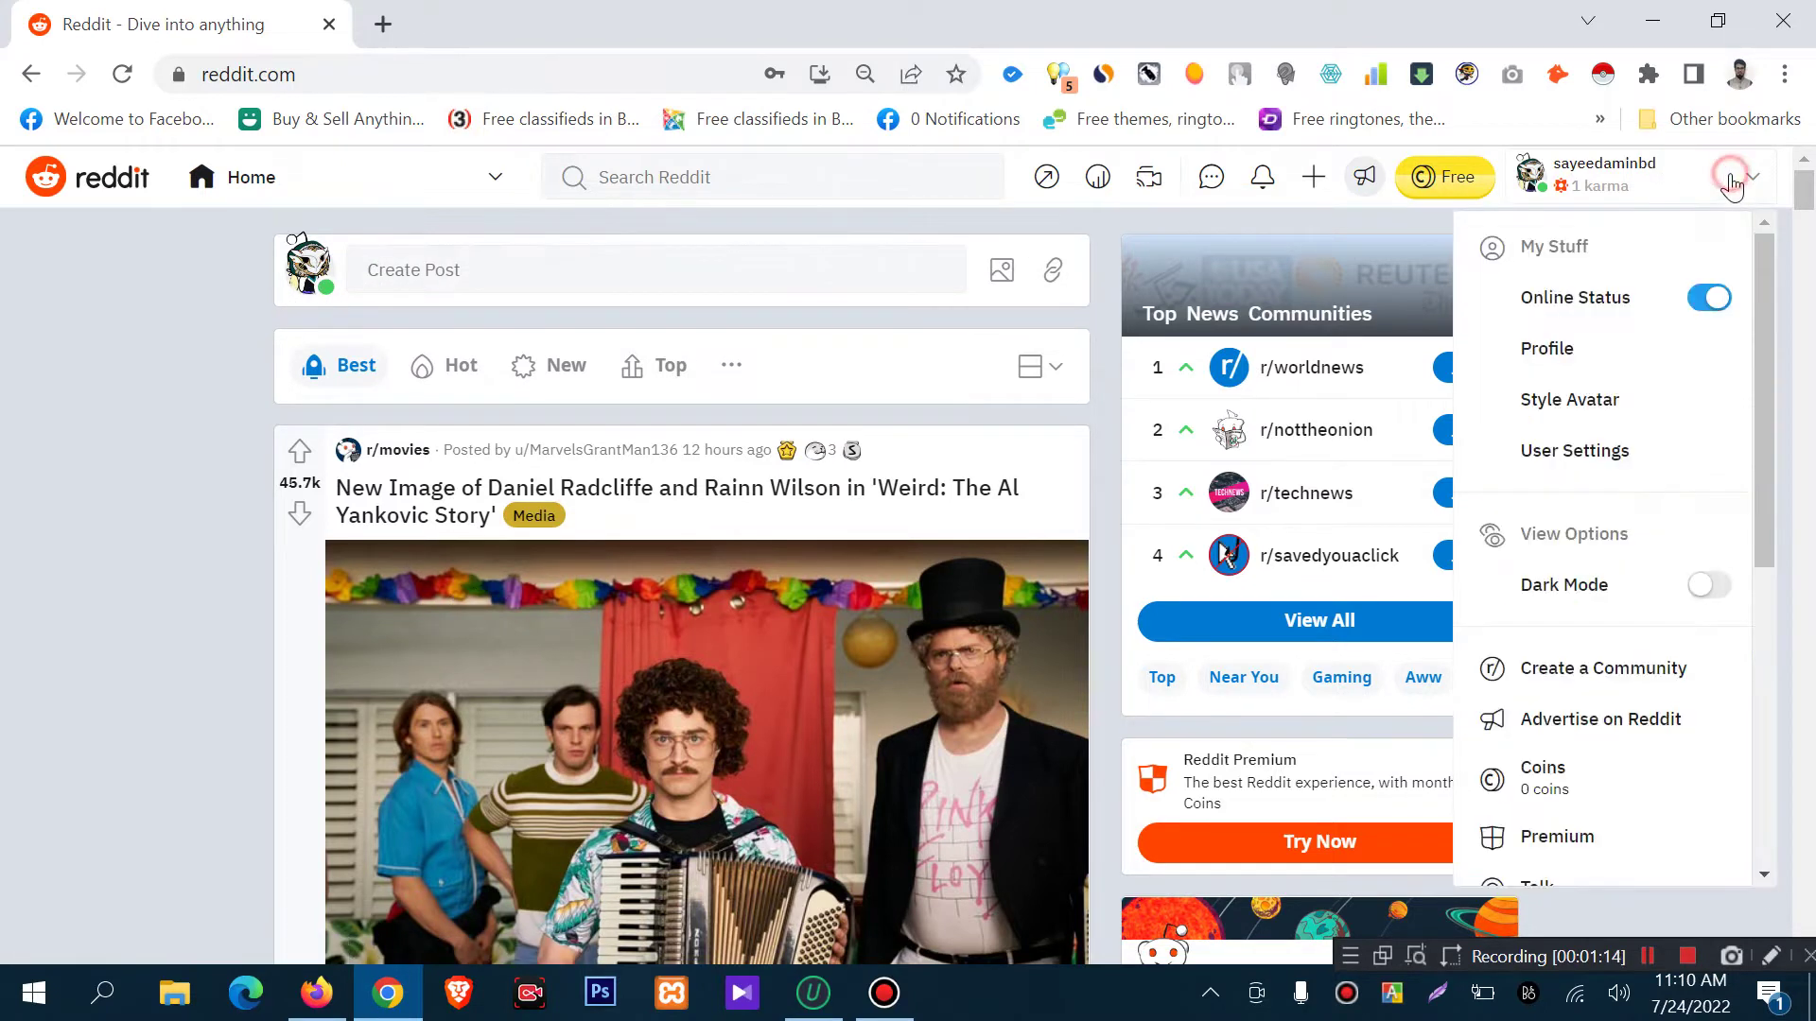
pyautogui.click(1702, 301)
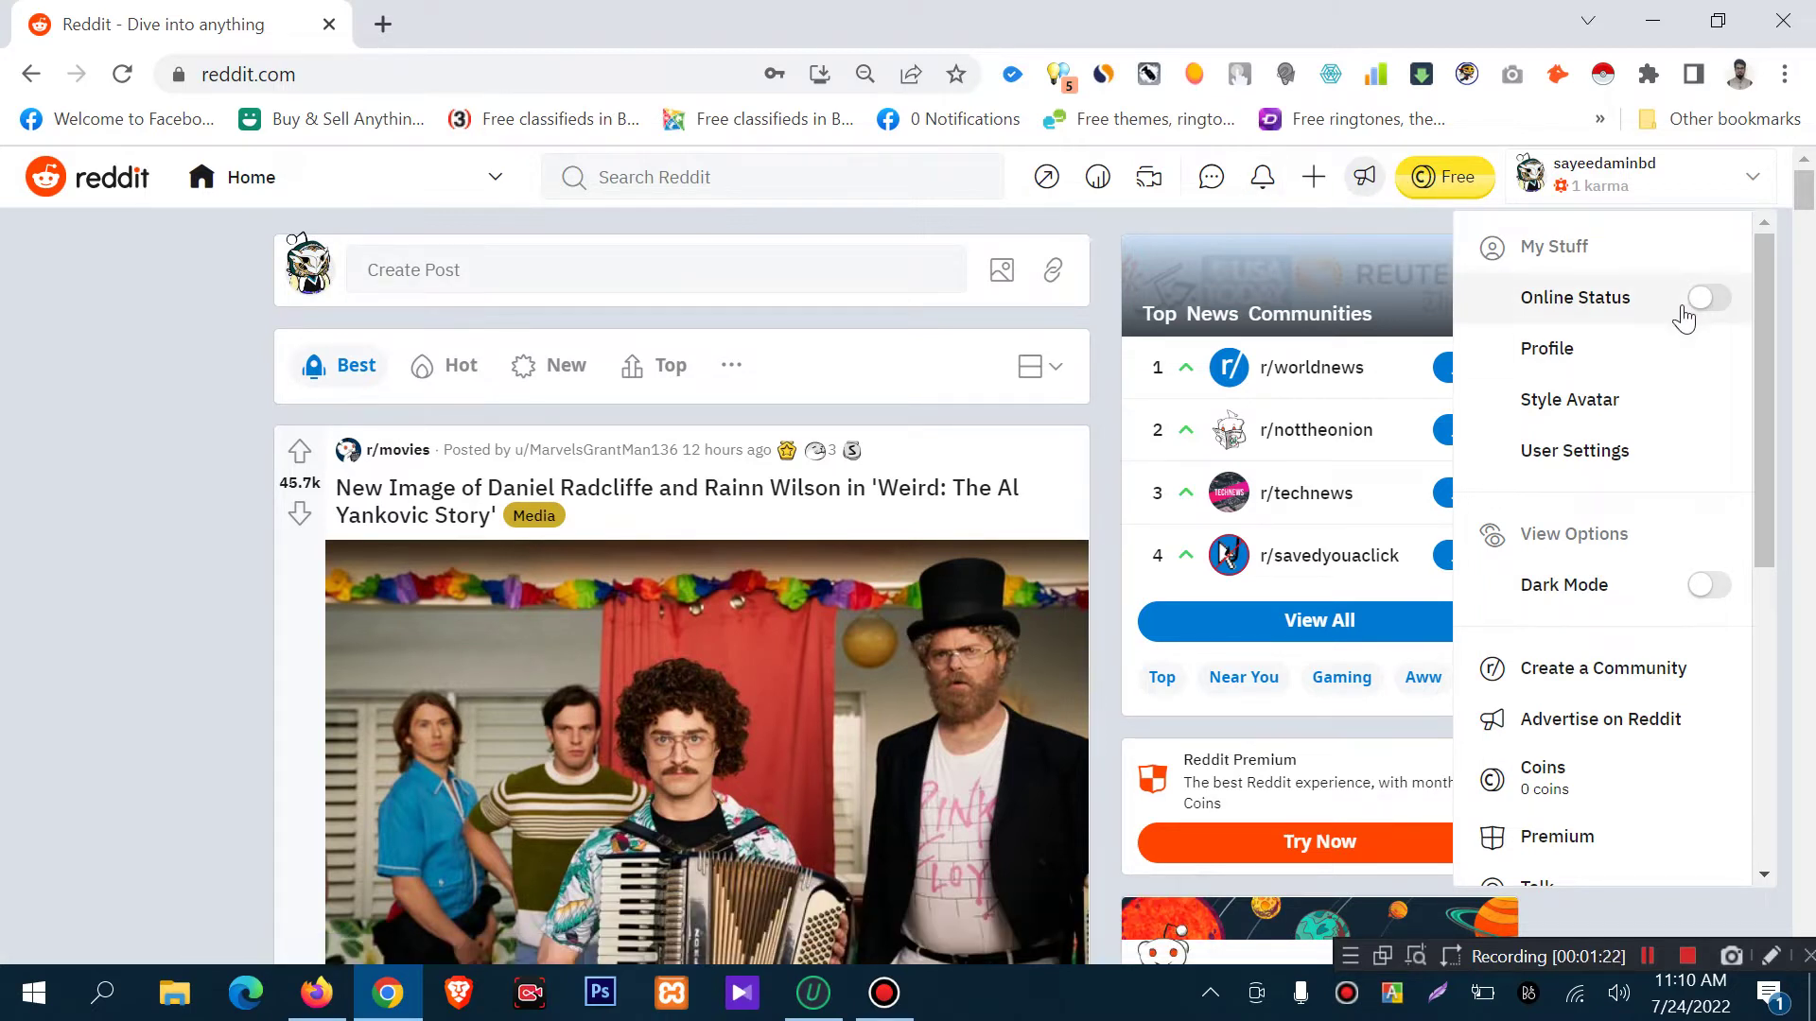
pyautogui.click(1712, 299)
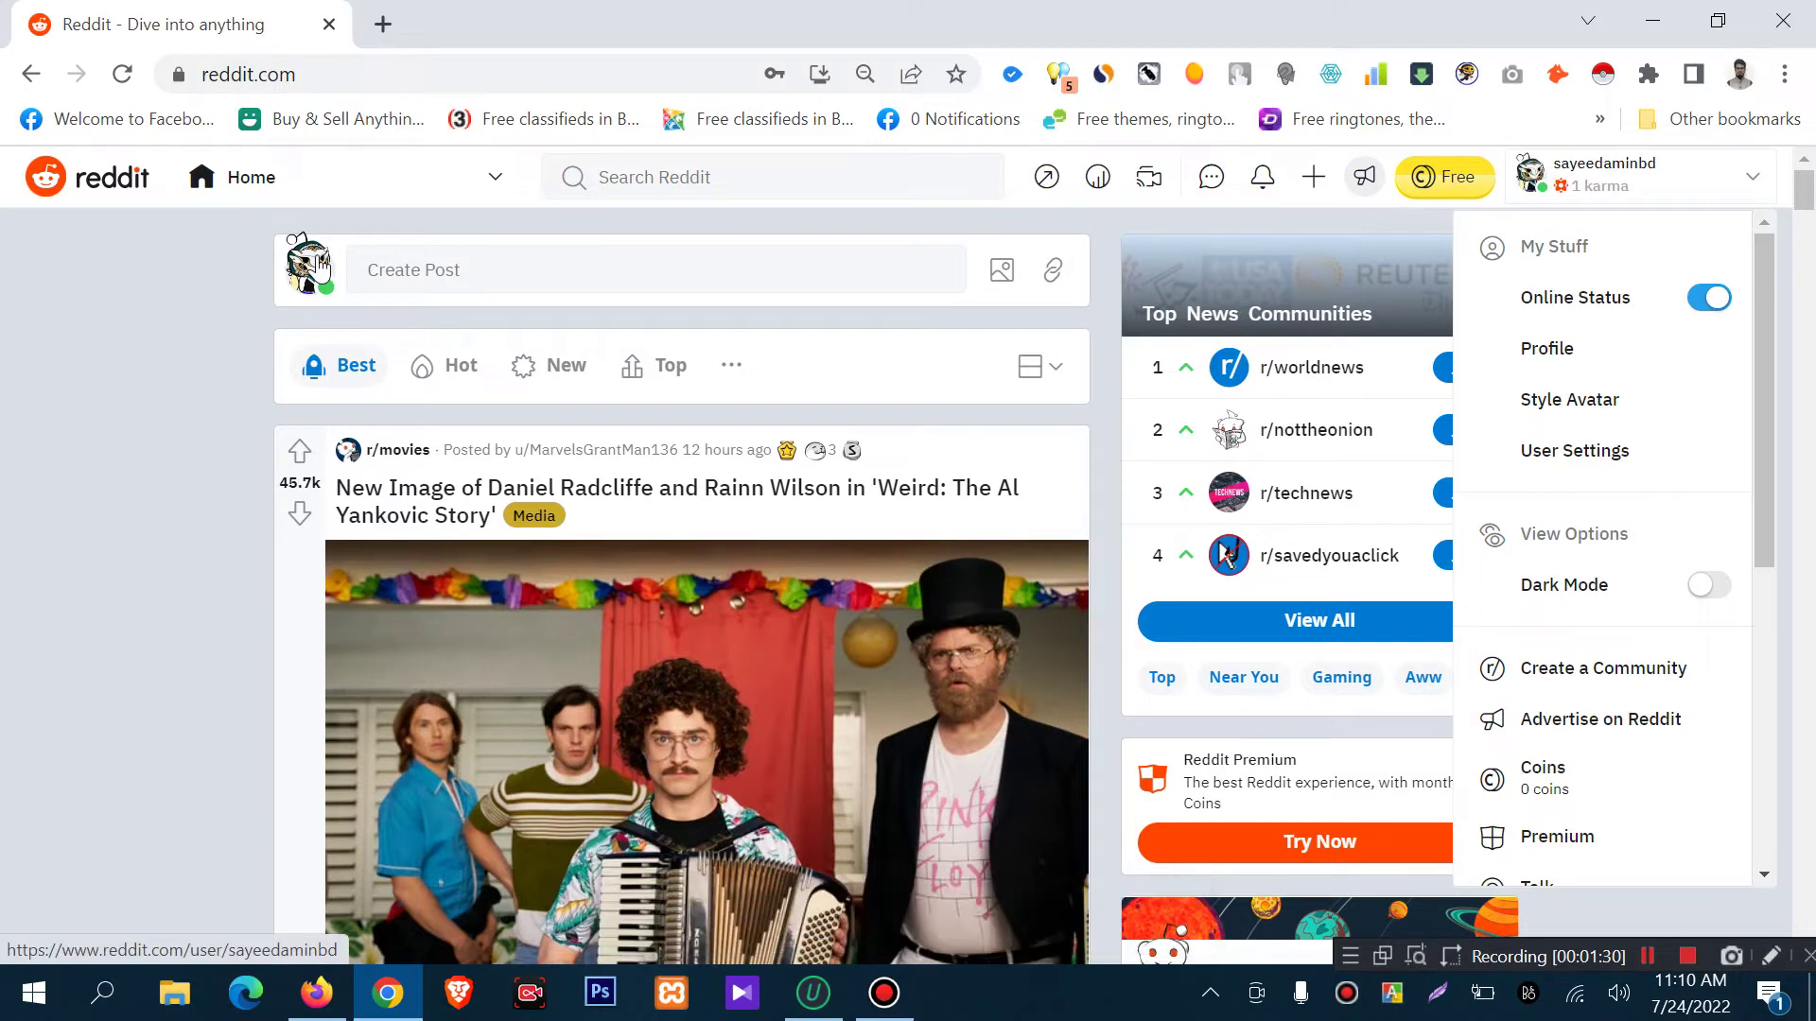
# - Open Profile in a new browser tab and scroll through its Overview feed
pyautogui.middleClick(1621, 352)
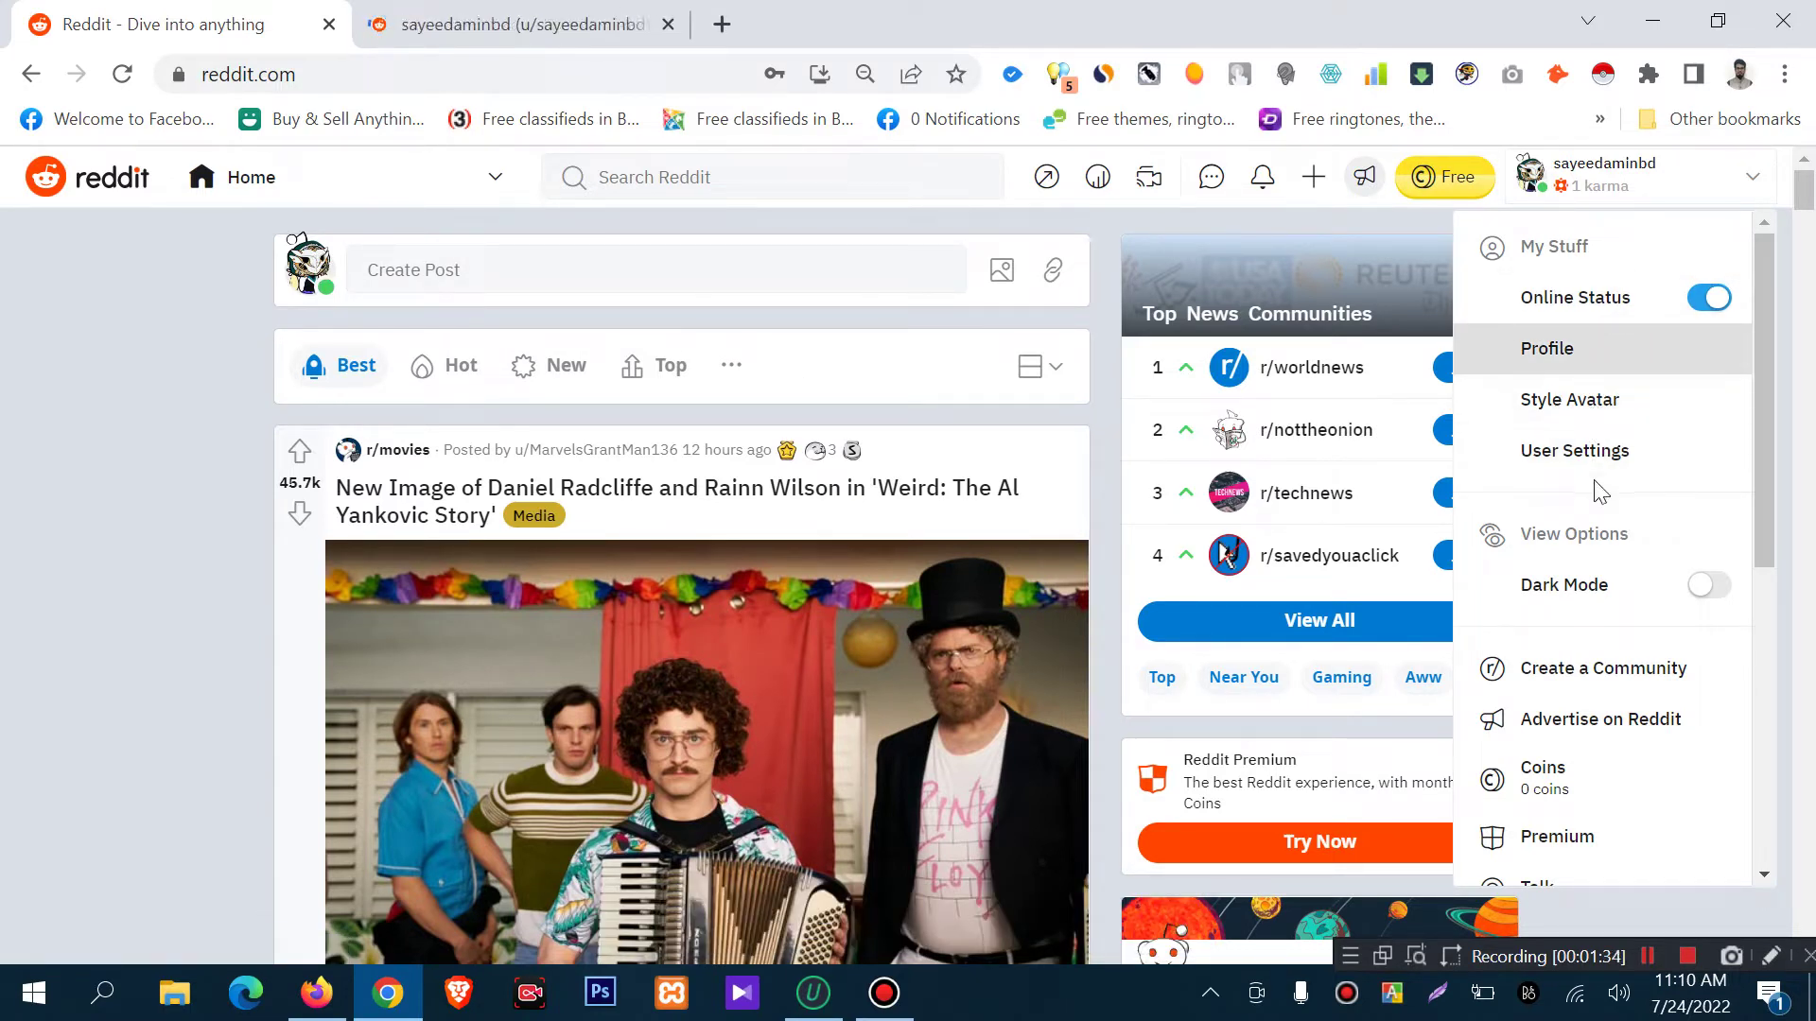
pyautogui.click(470, 19)
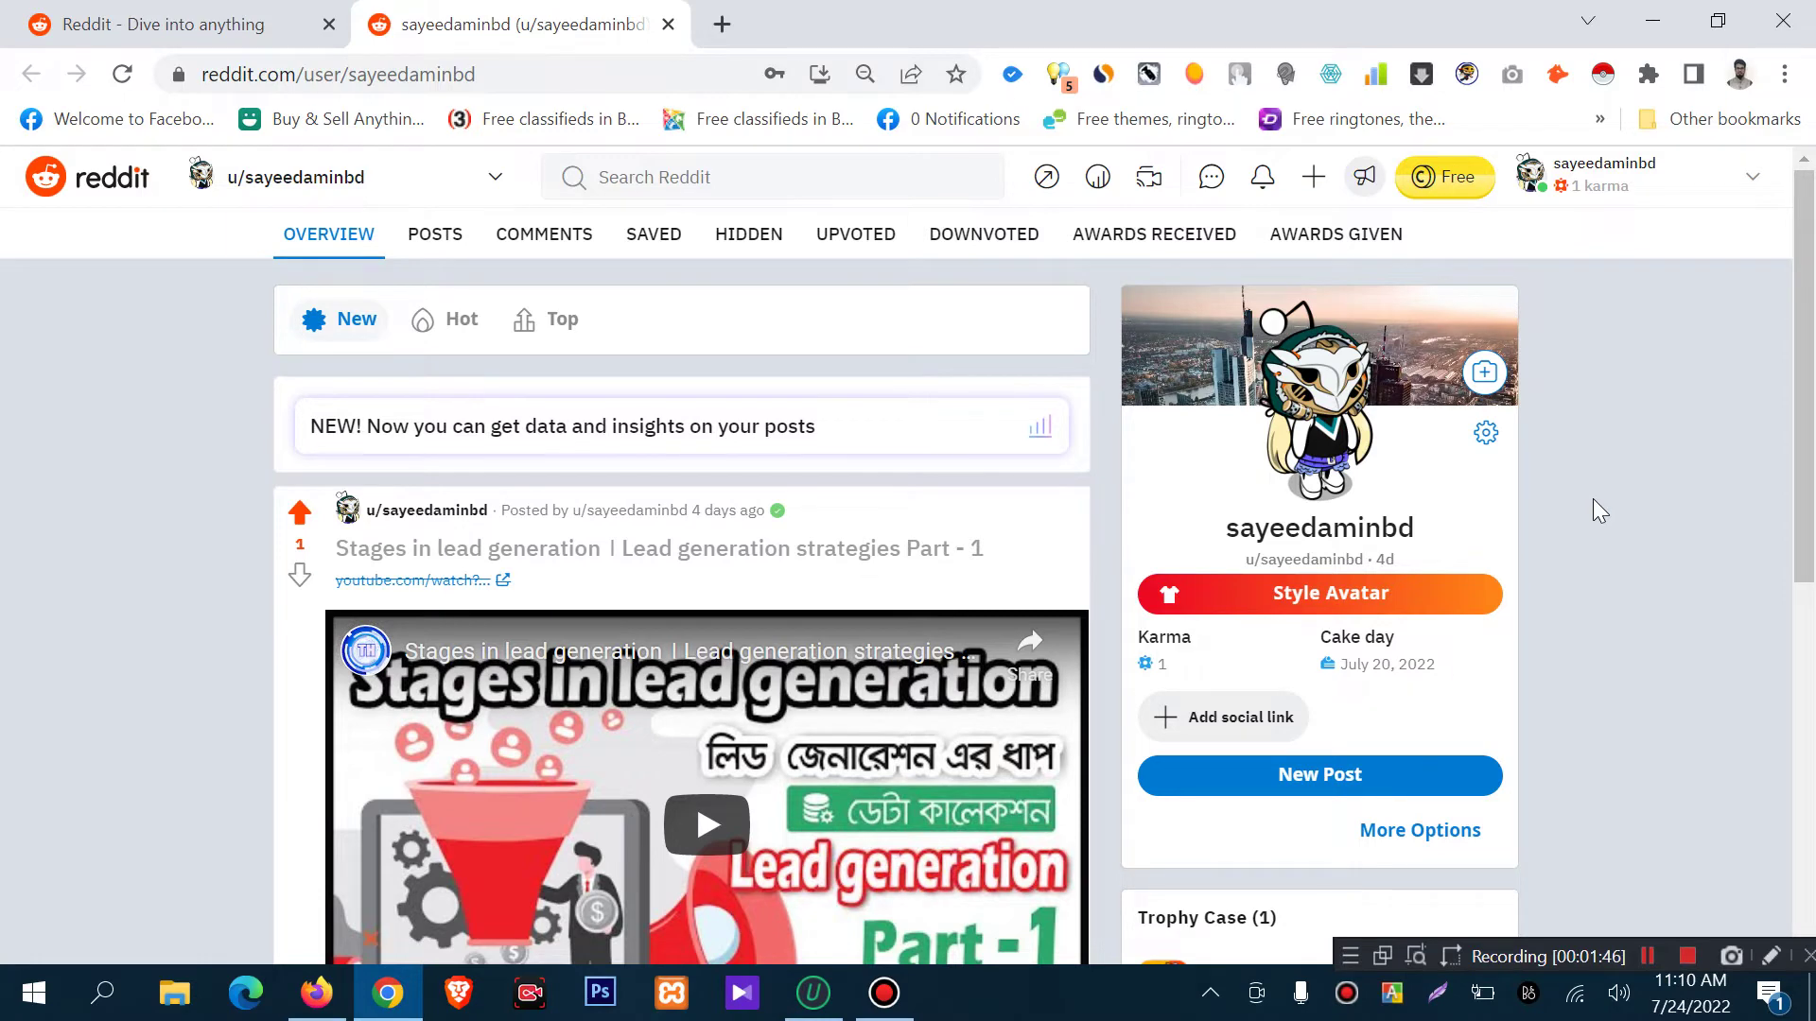
pyautogui.scroll(-7, 1608, 549)
pyautogui.scroll(7, 1646, 619)
# - Back on the home feed tab, preview Style Avatar, close it, then go to User Settings
pyautogui.click(40, 13)
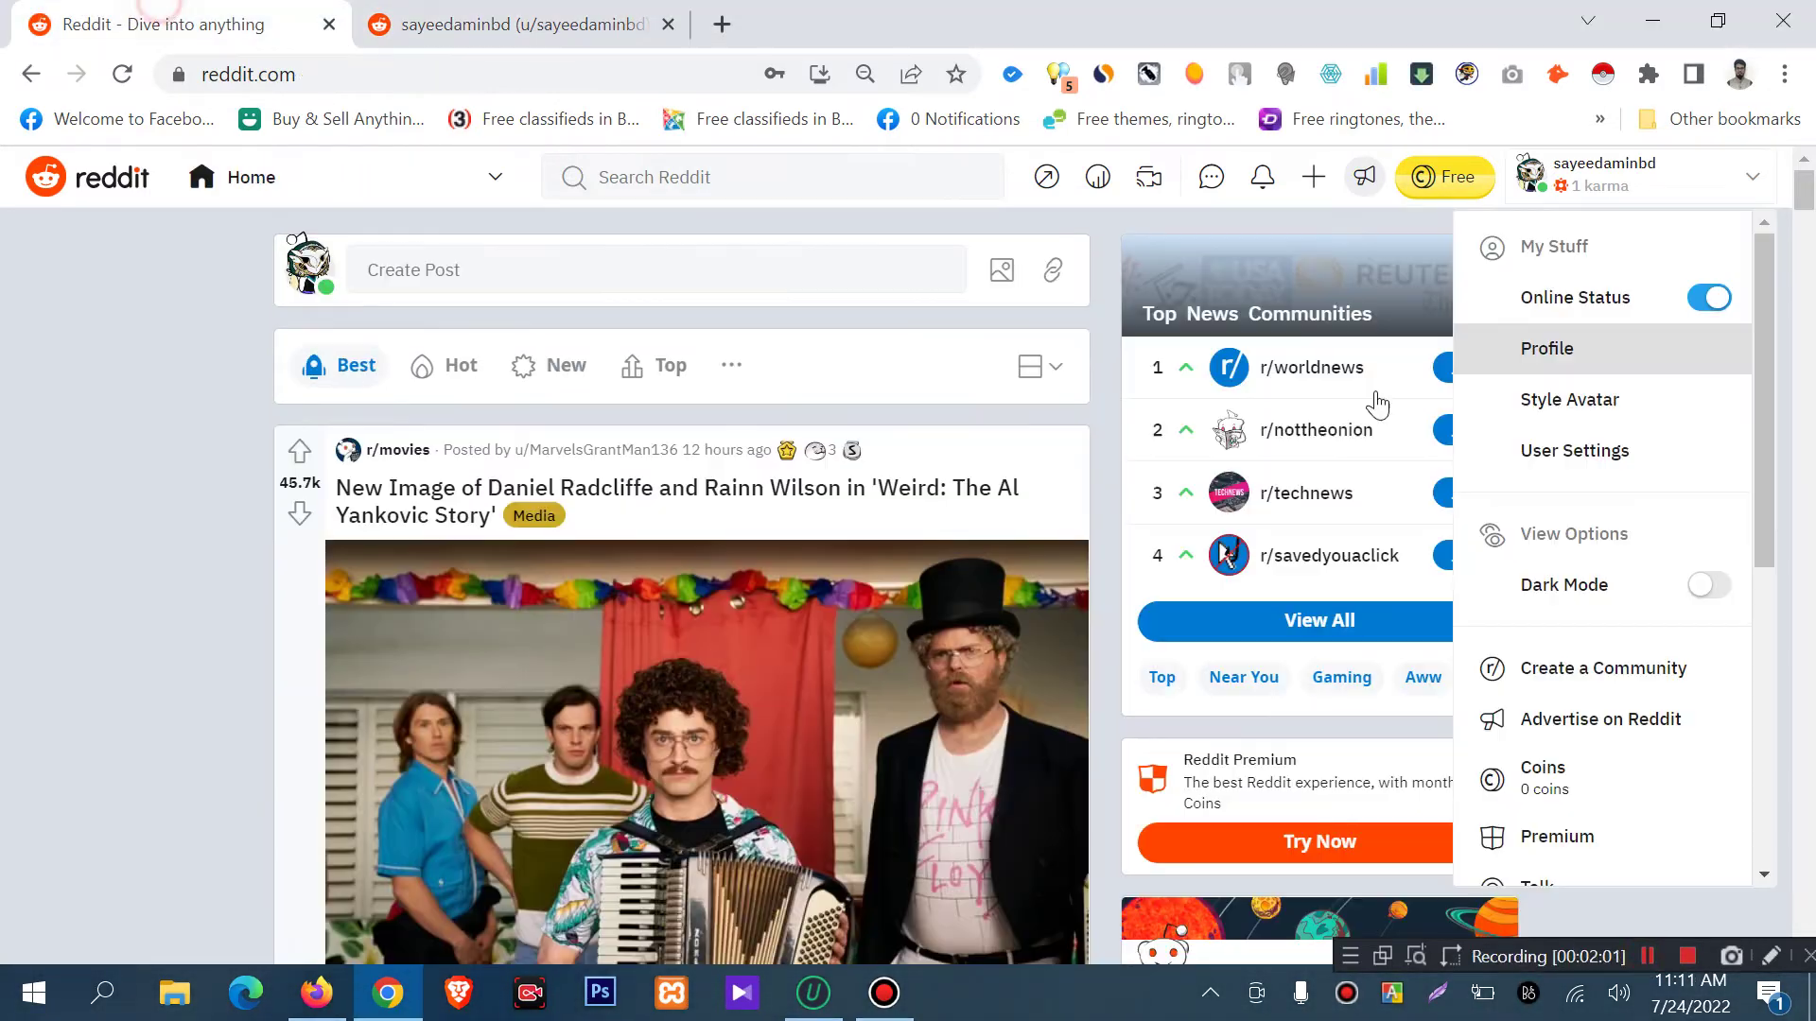
pyautogui.click(1595, 407)
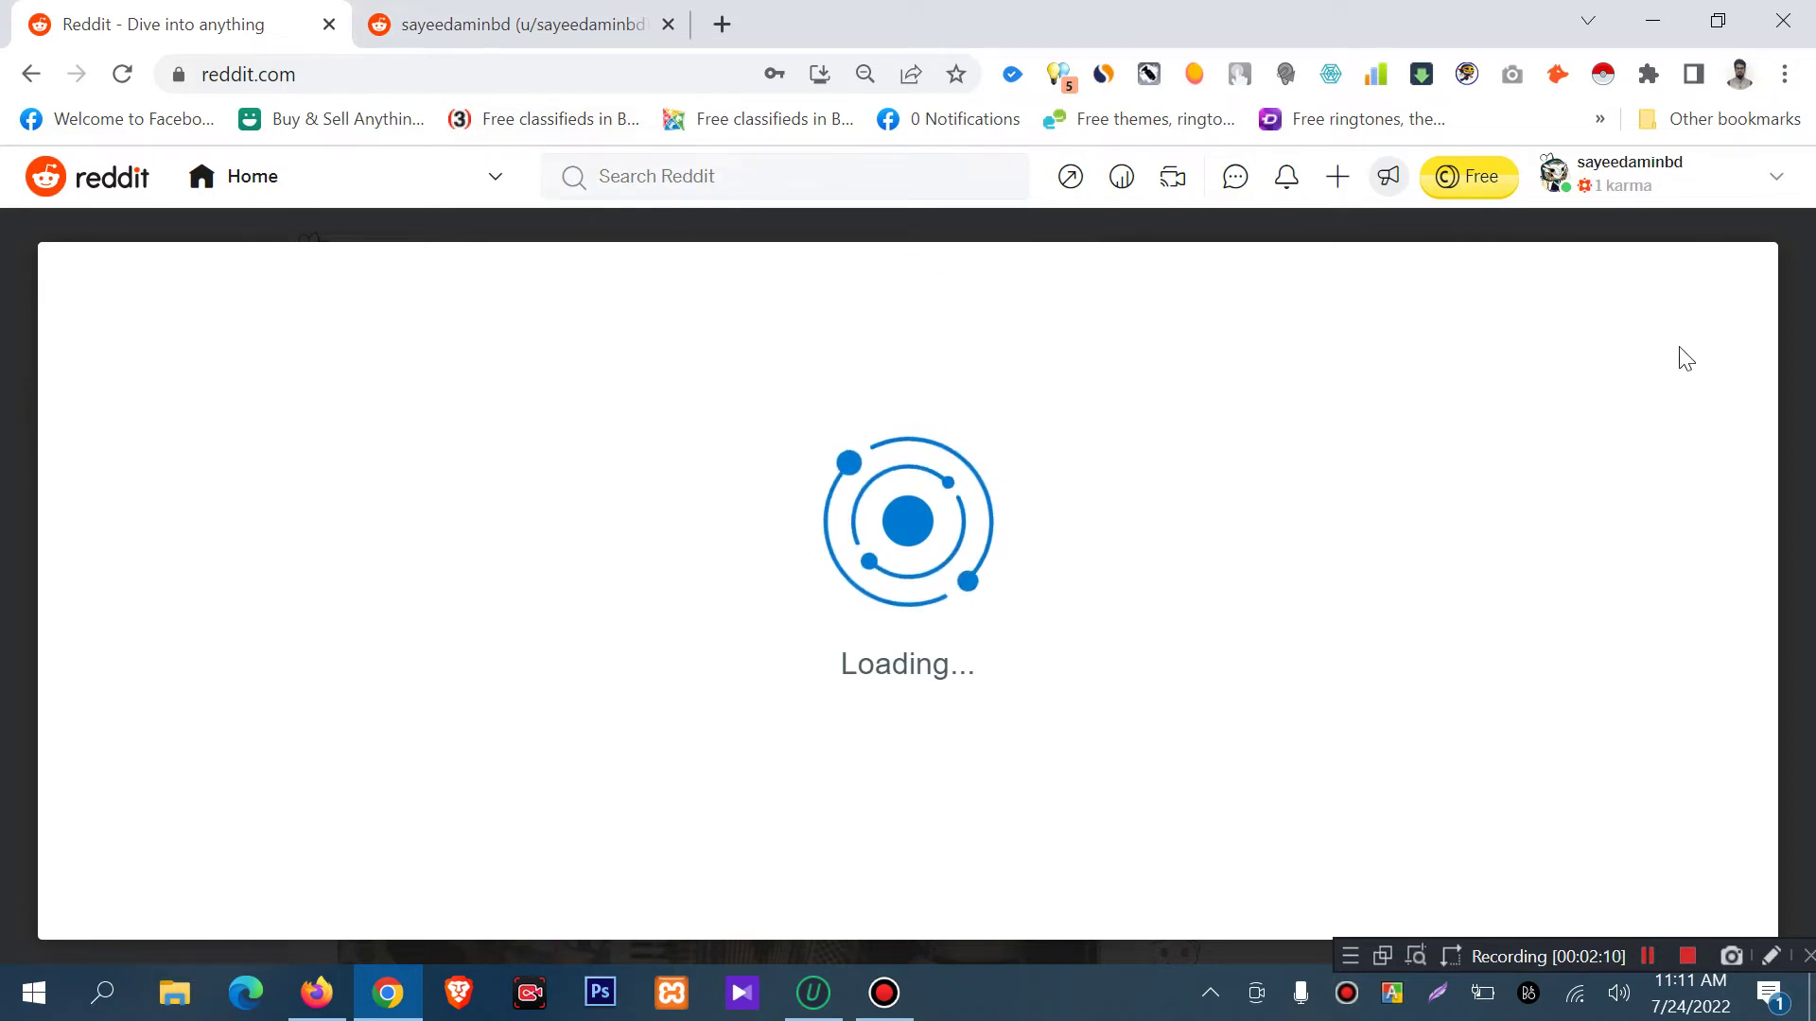
pyautogui.click(1804, 281)
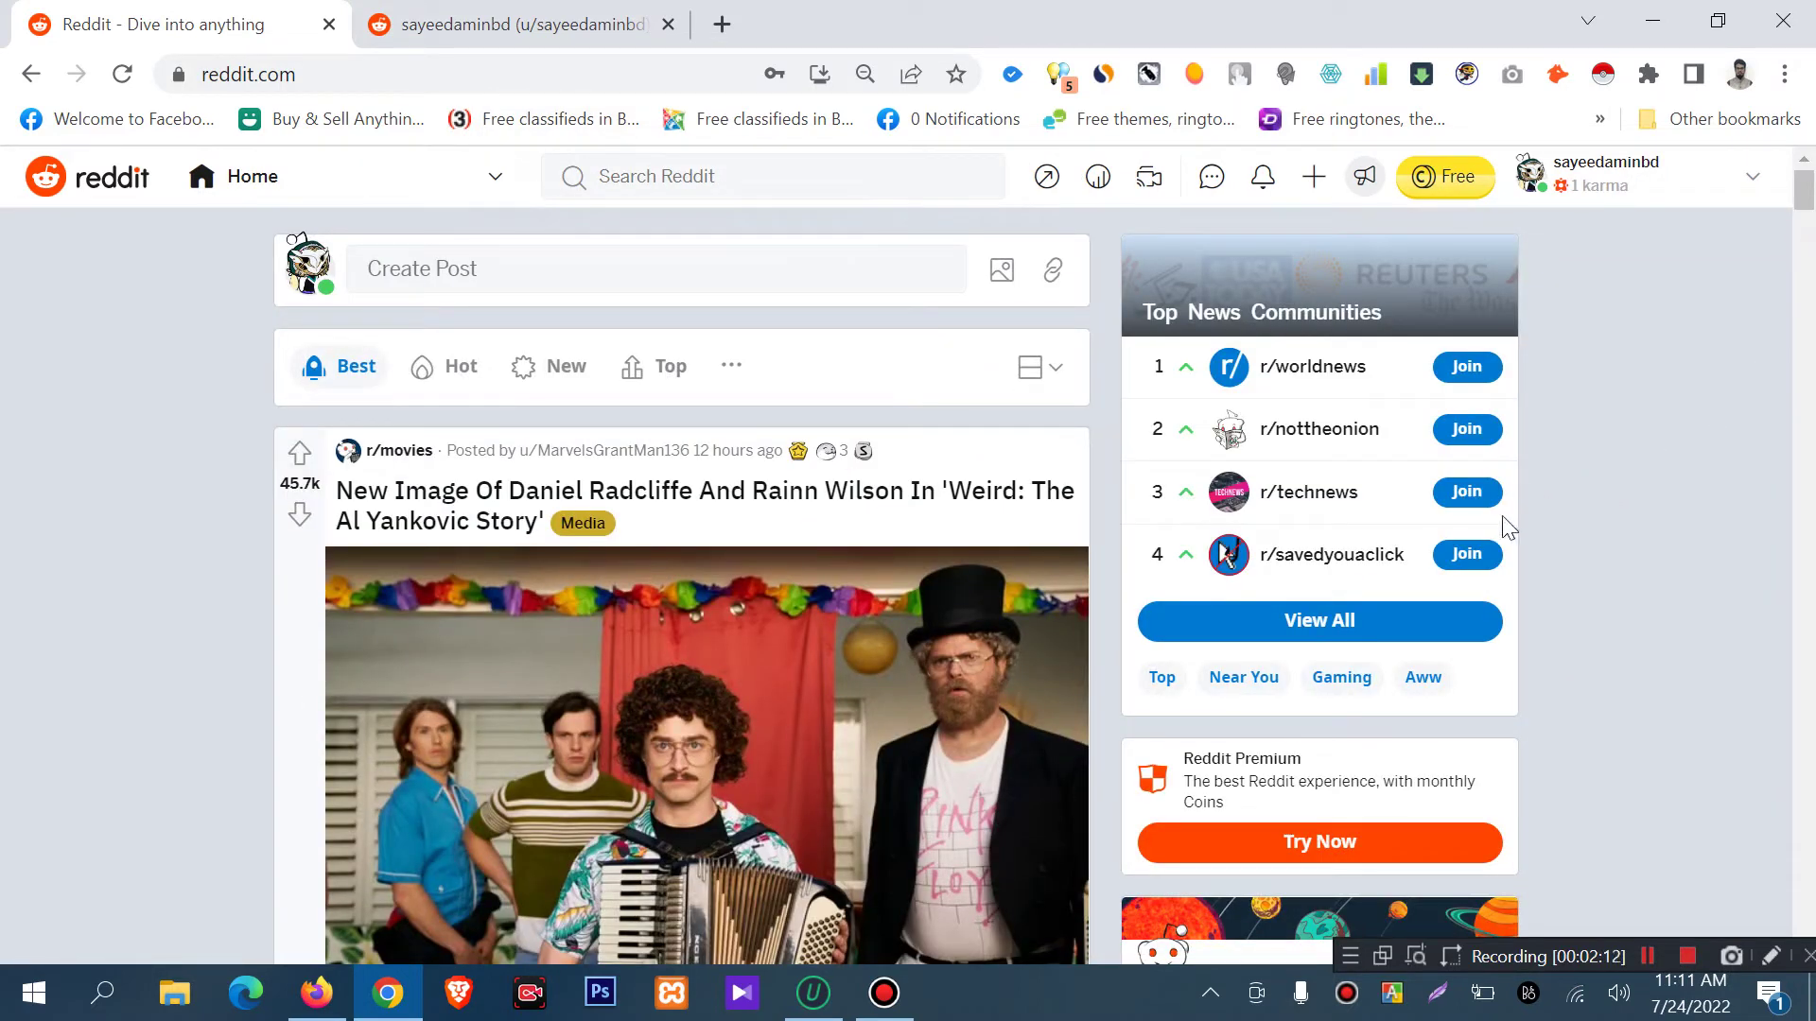
pyautogui.click(1701, 194)
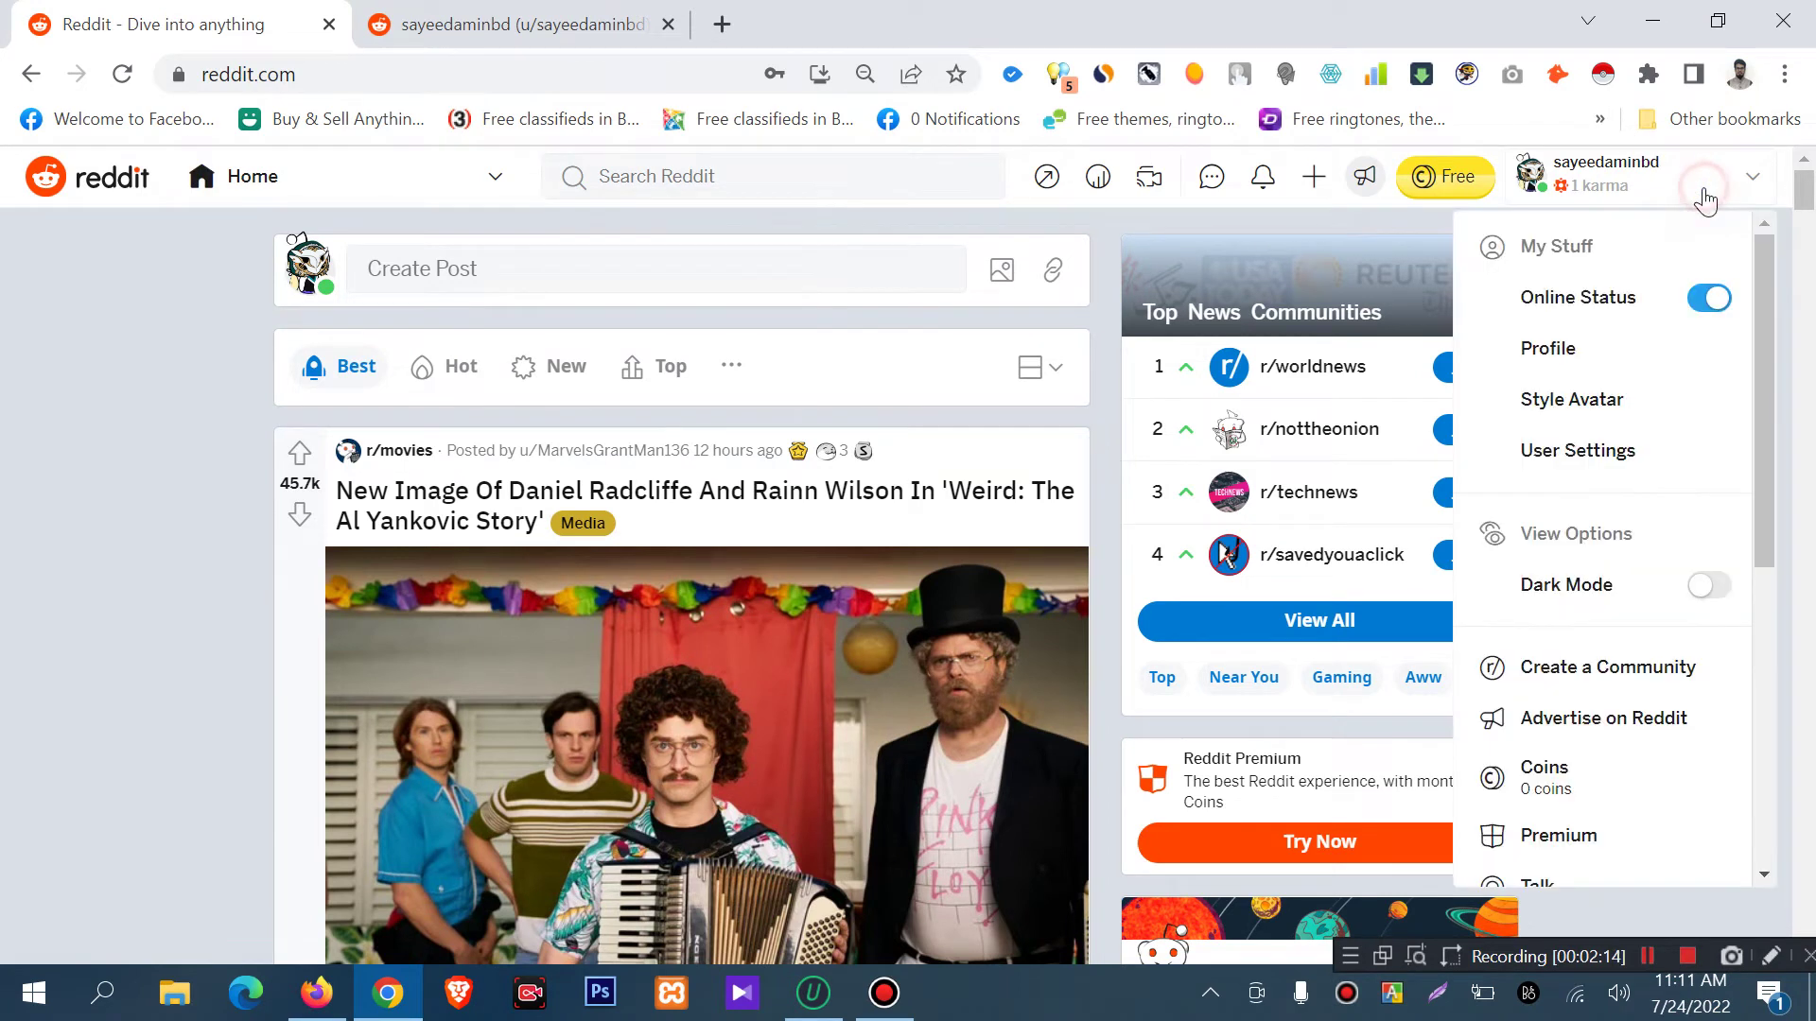
pyautogui.click(1577, 458)
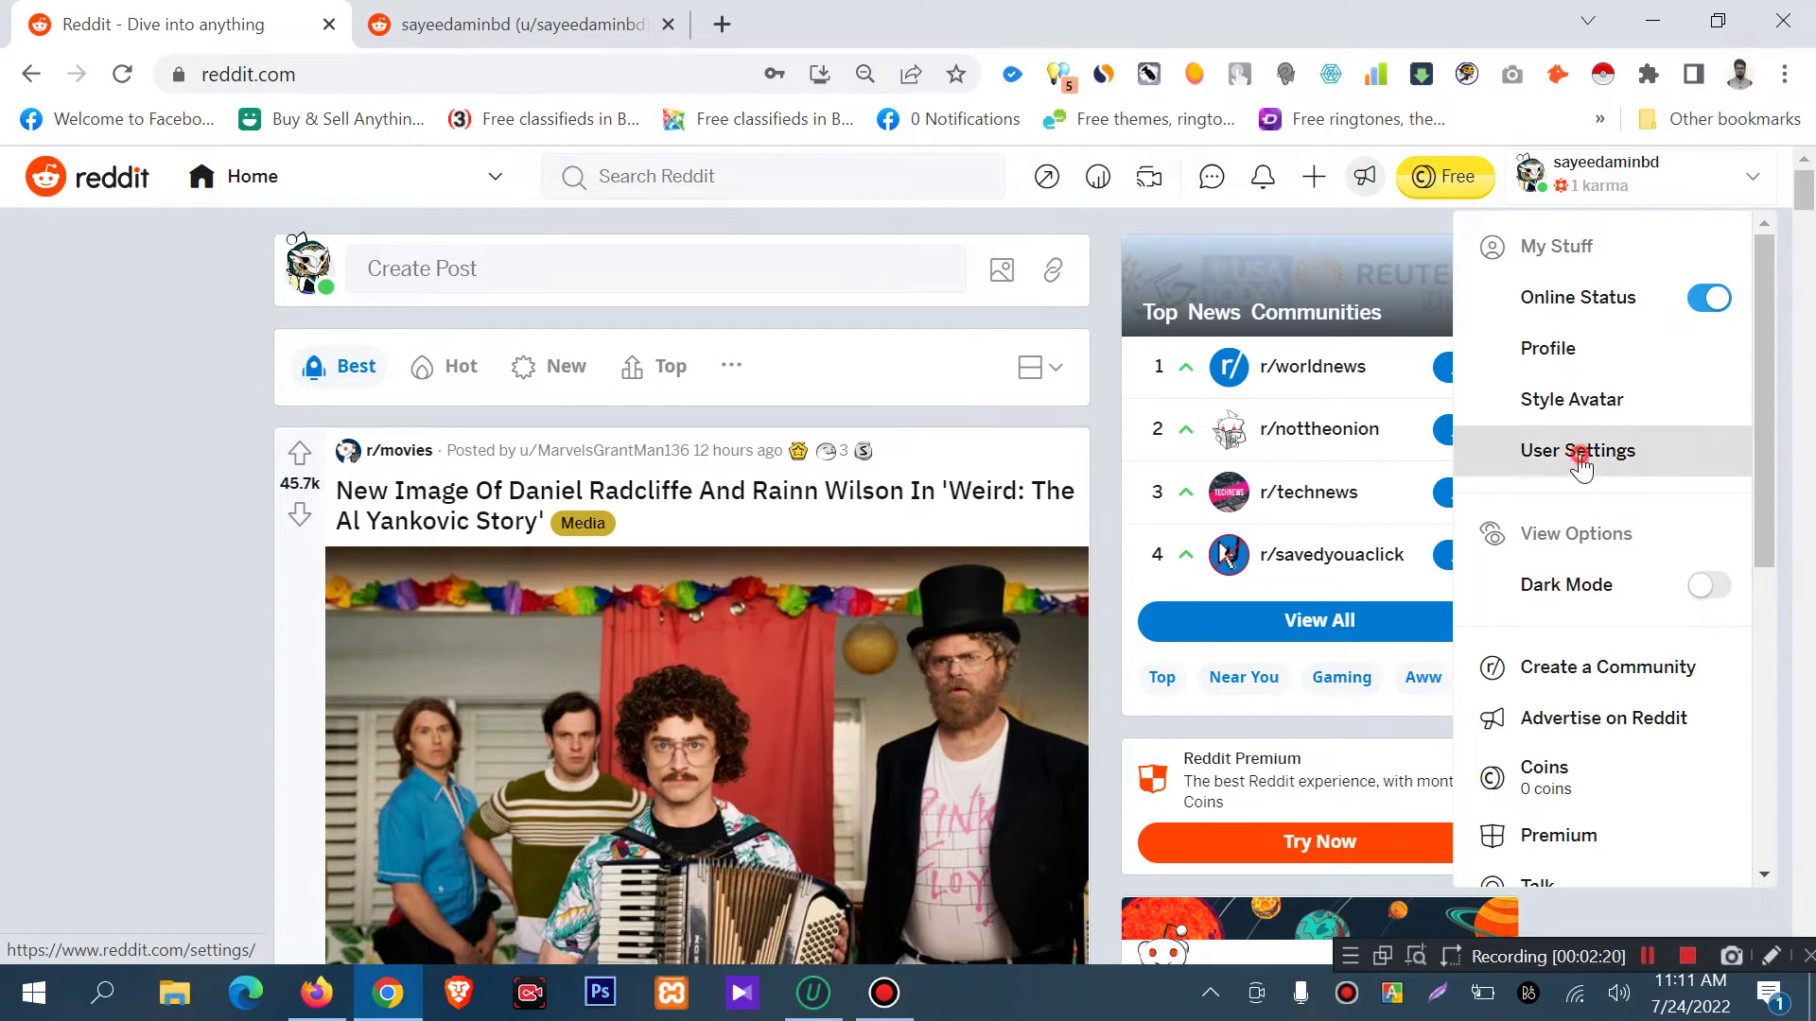
pyautogui.scroll(-2, 896, 409)
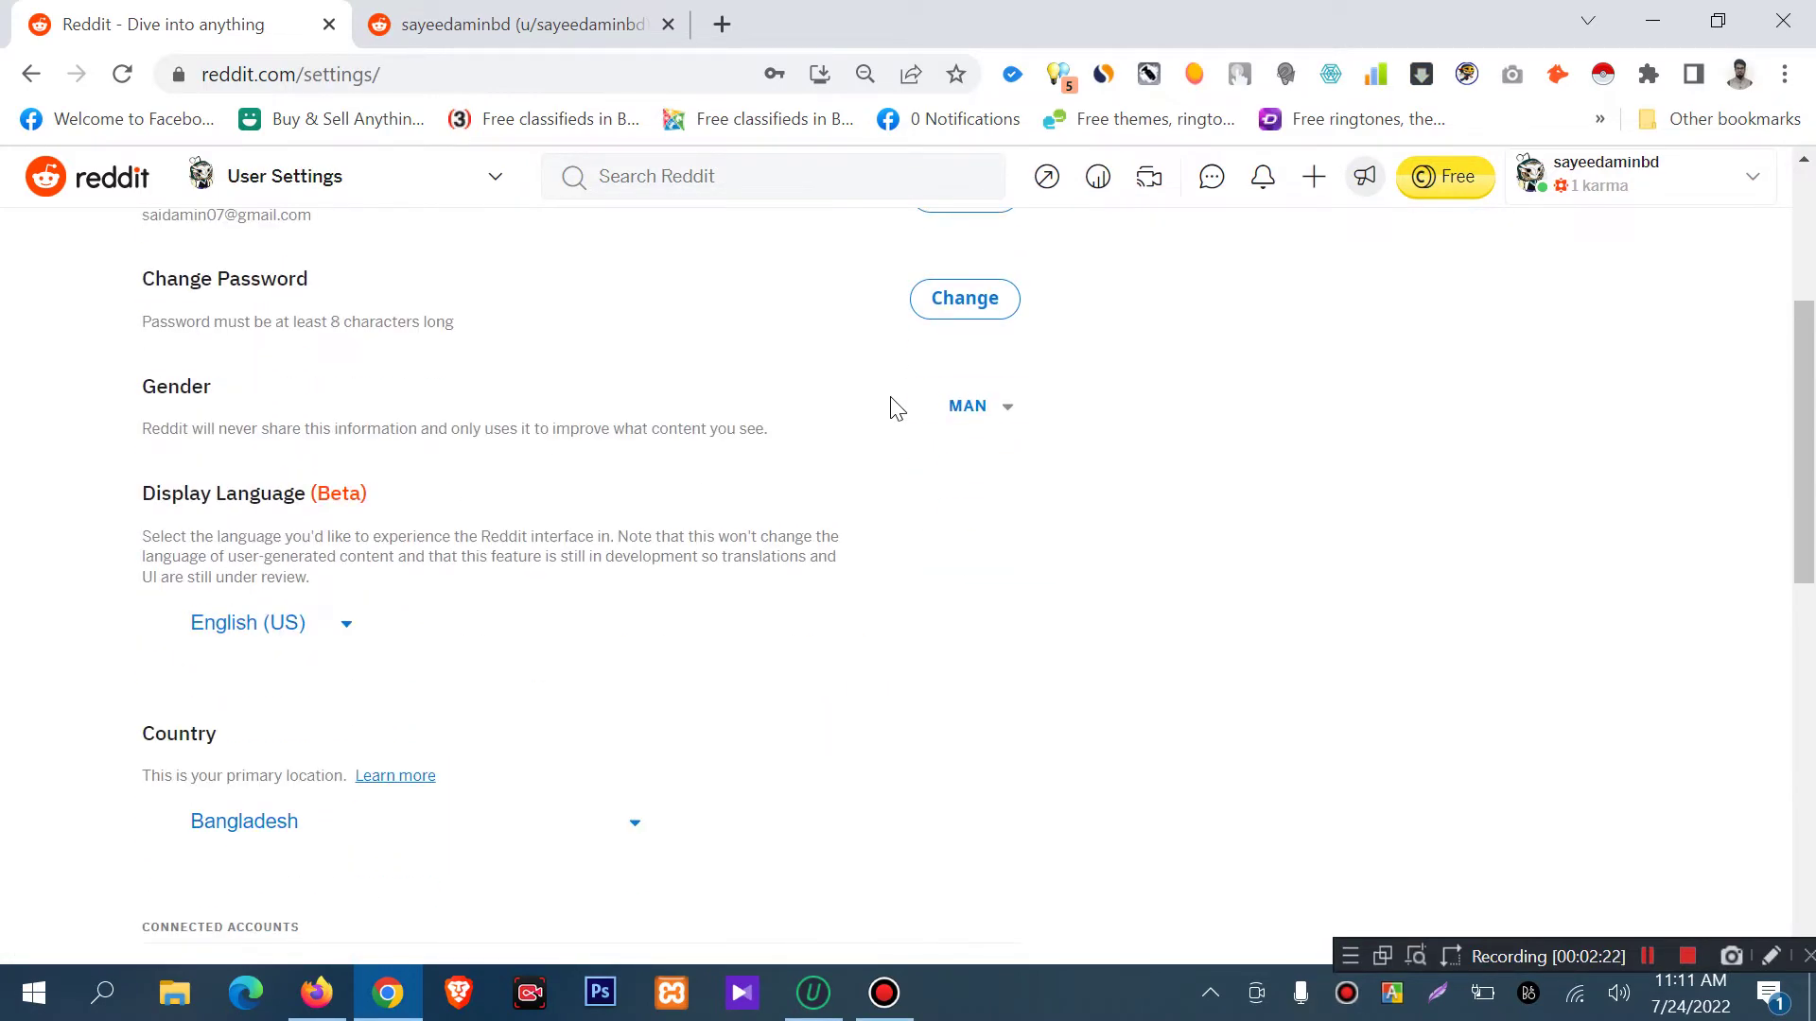
pyautogui.scroll(4, 897, 408)
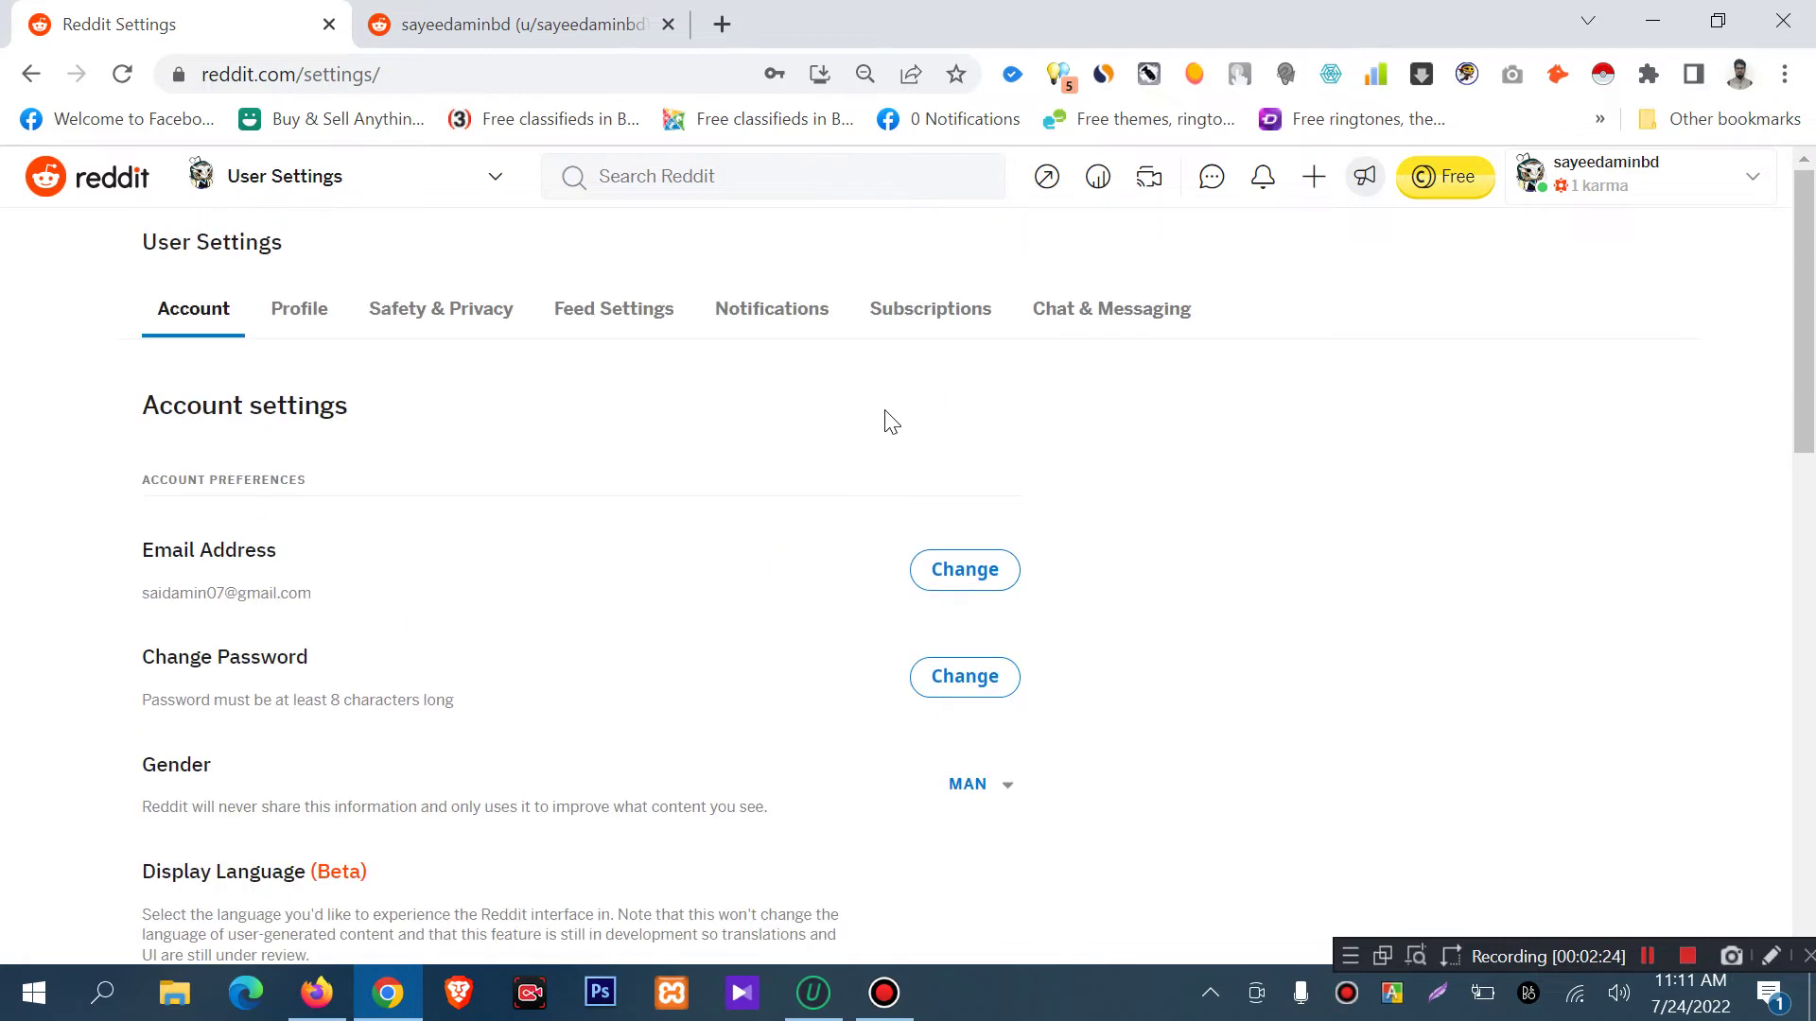
pyautogui.scroll(-2, 882, 430)
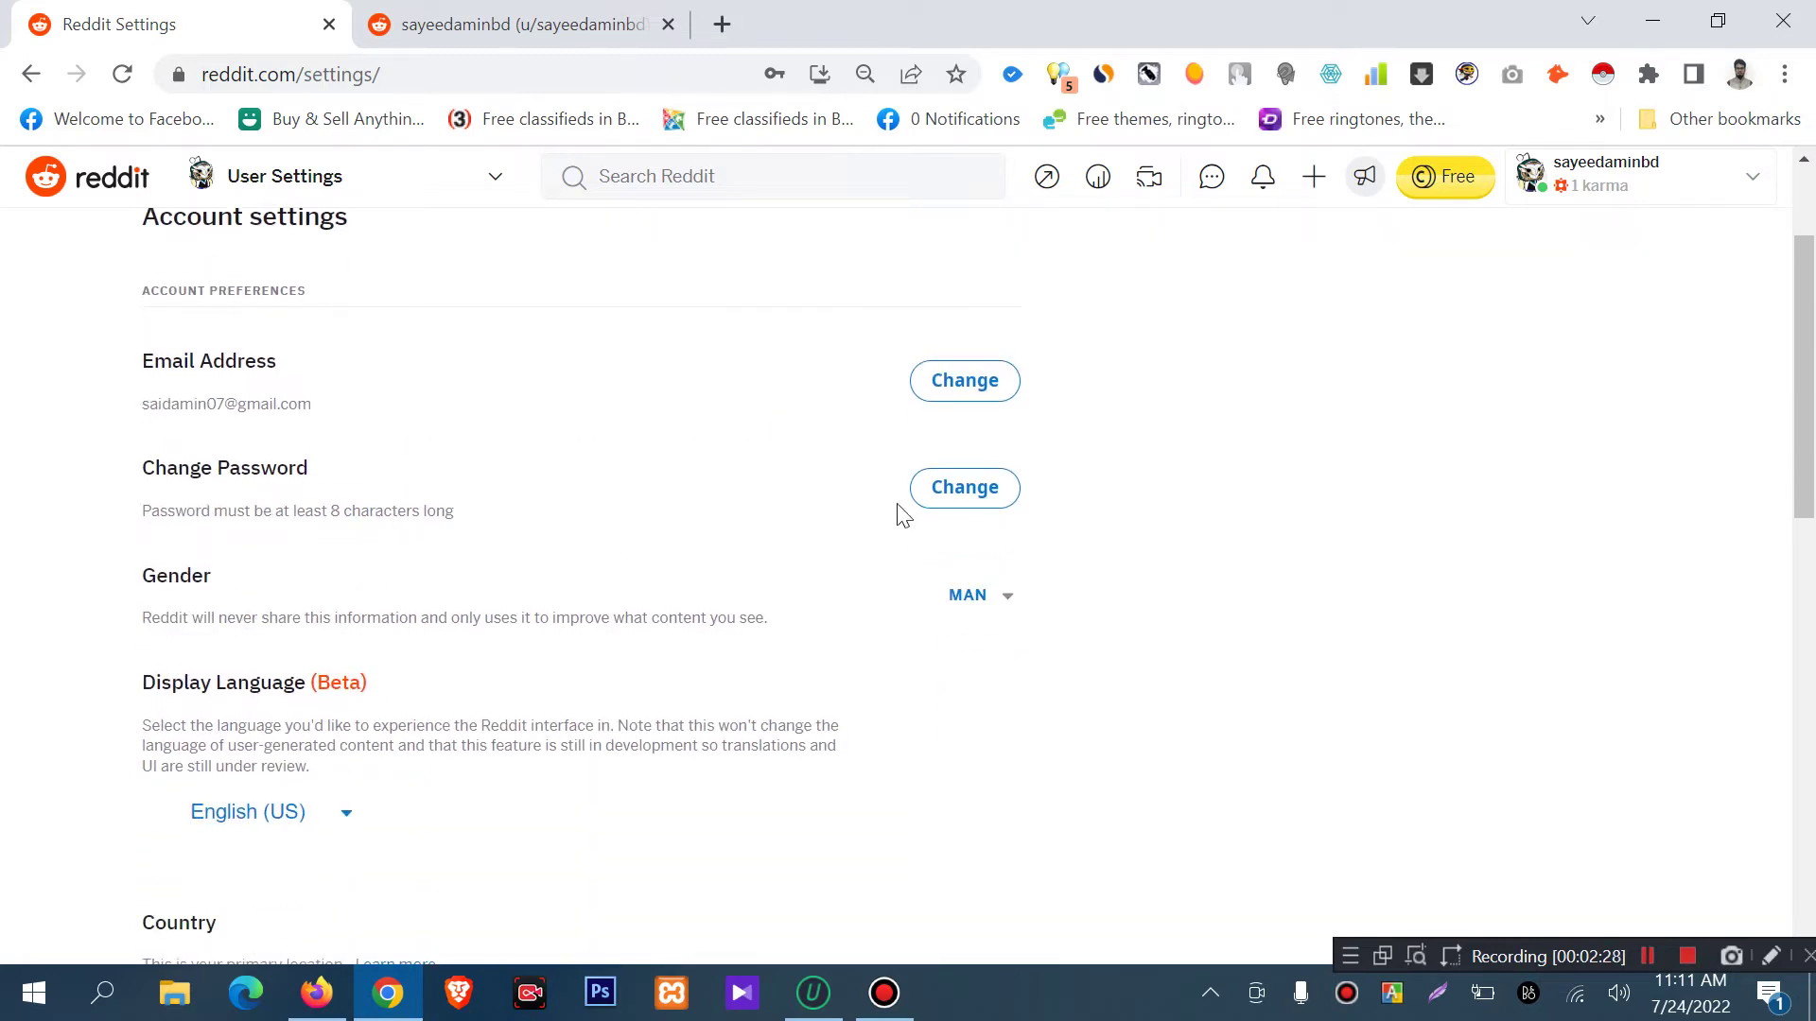
pyautogui.scroll(-2, 371, 469)
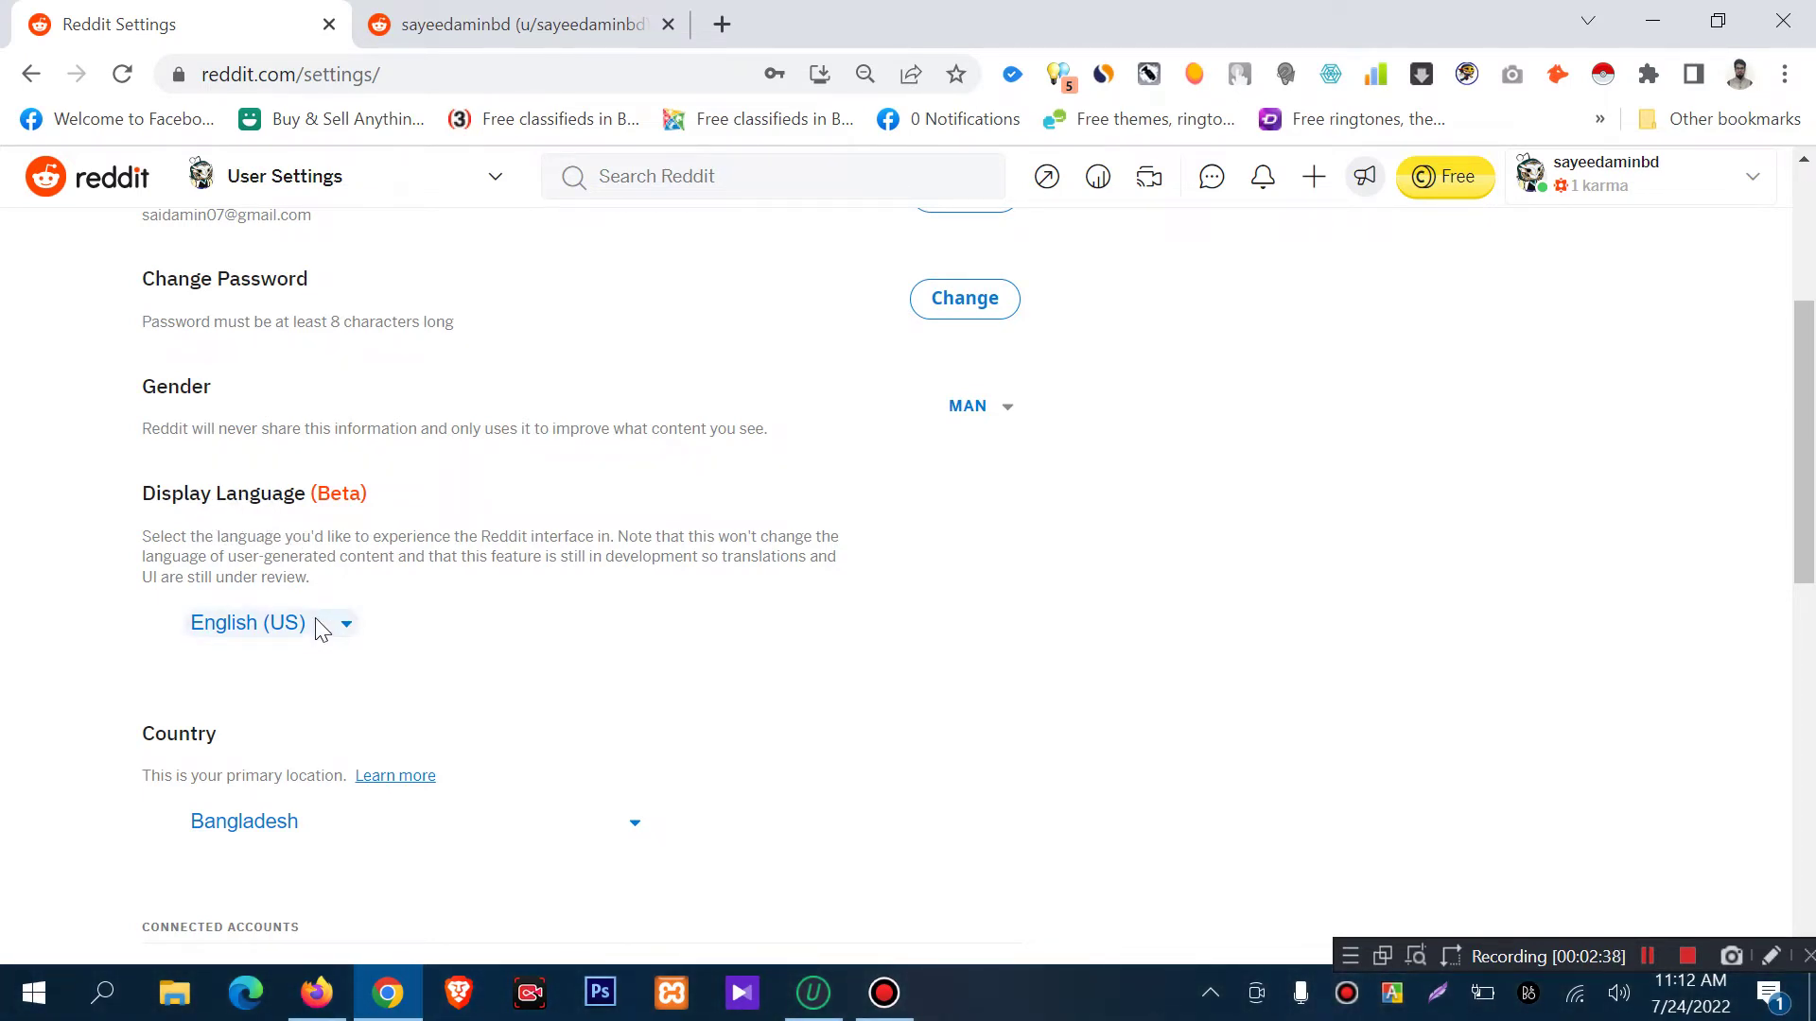
pyautogui.scroll(-4, 321, 629)
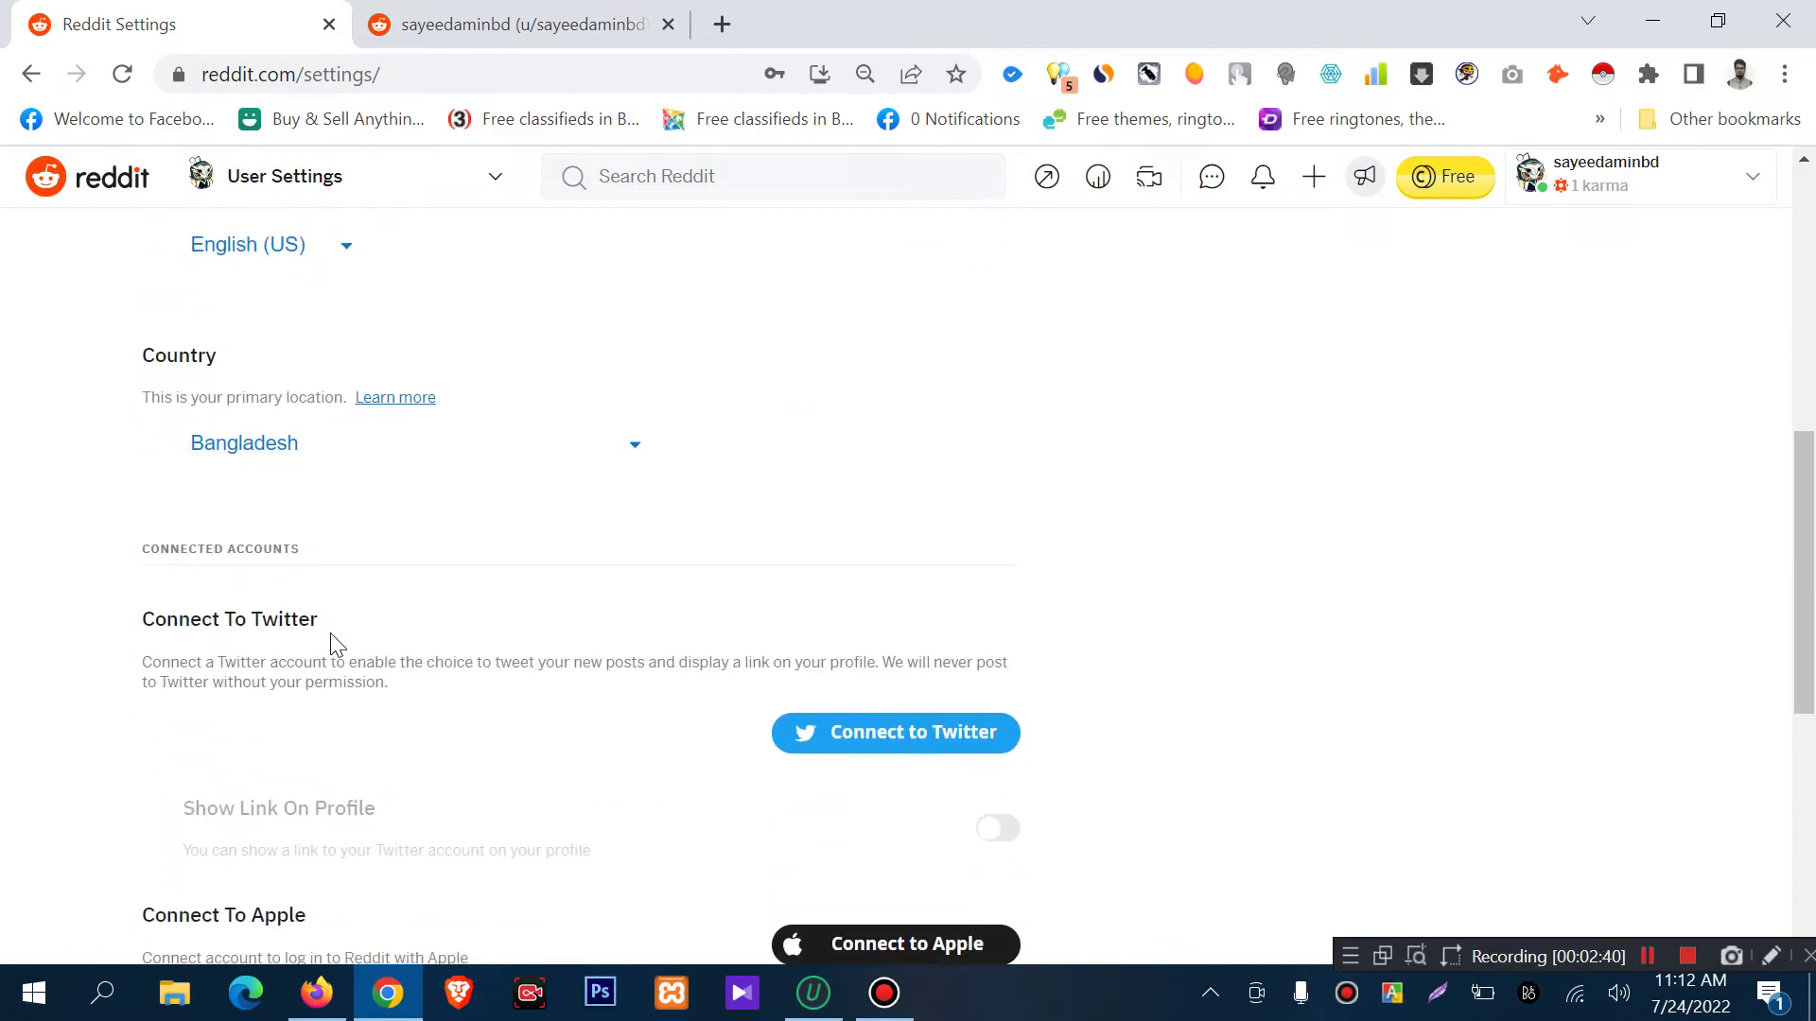
pyautogui.scroll(-2, 811, 571)
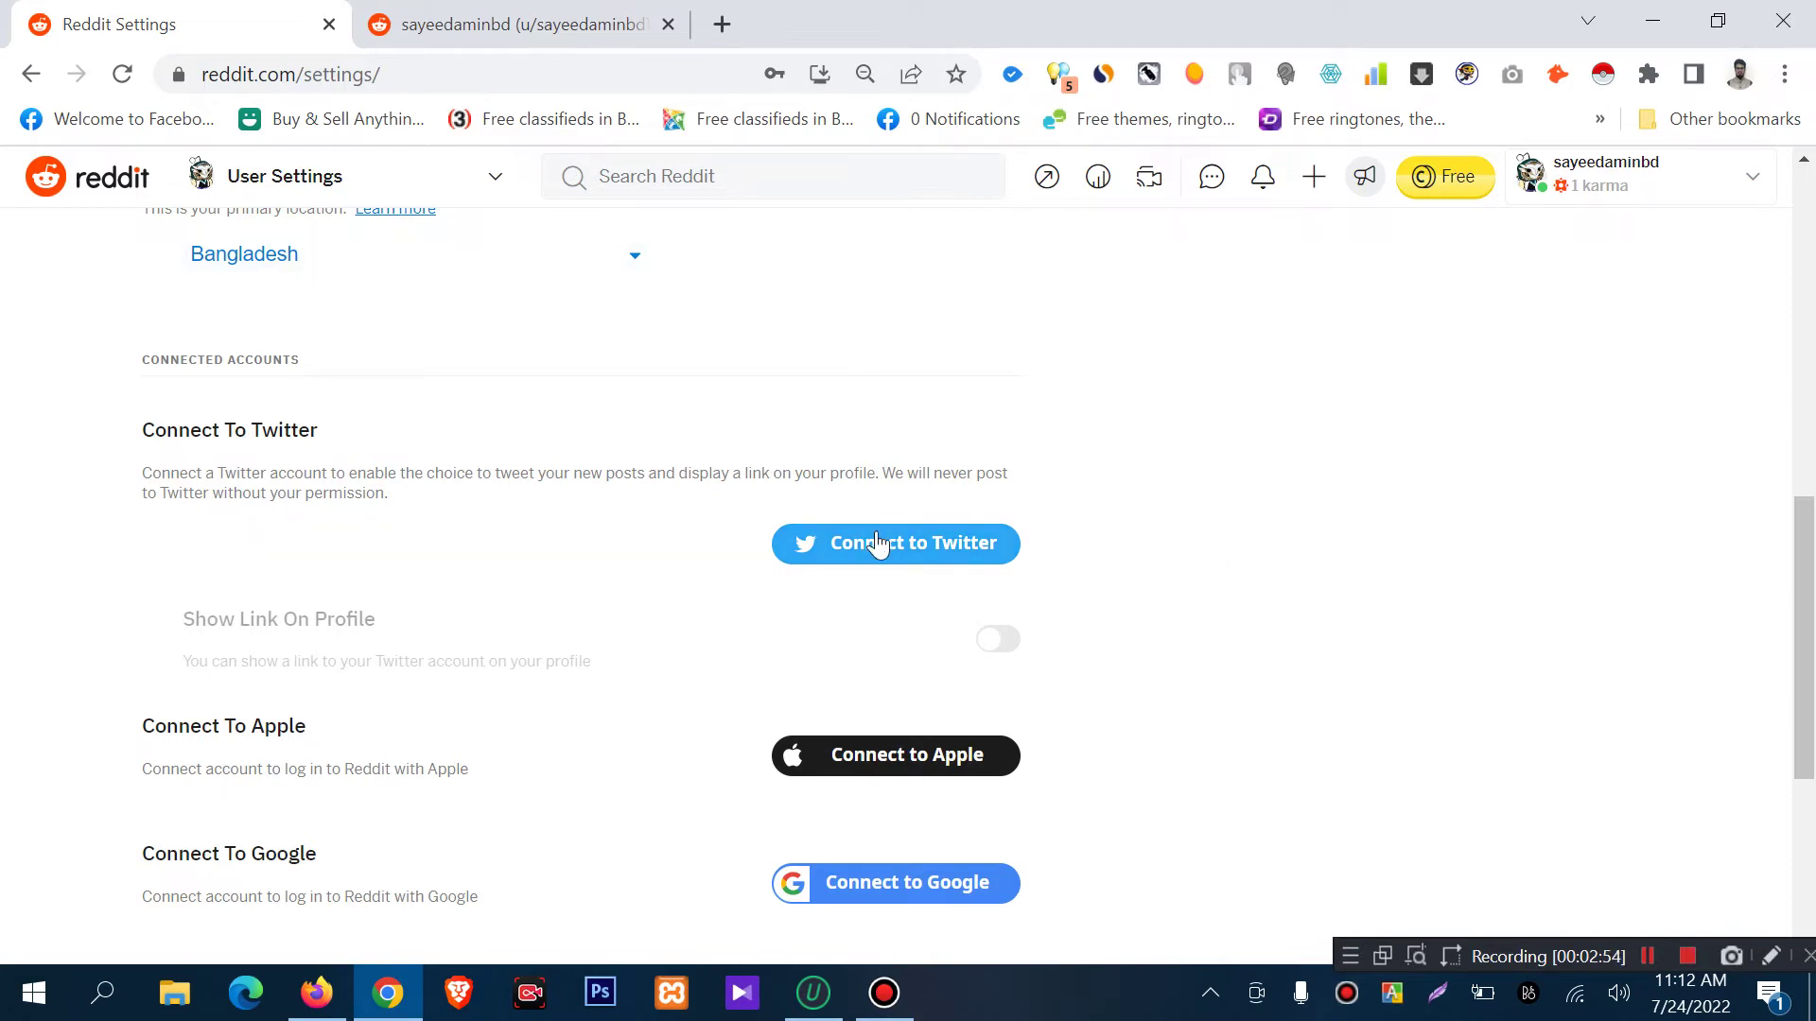
pyautogui.scroll(-2, 702, 629)
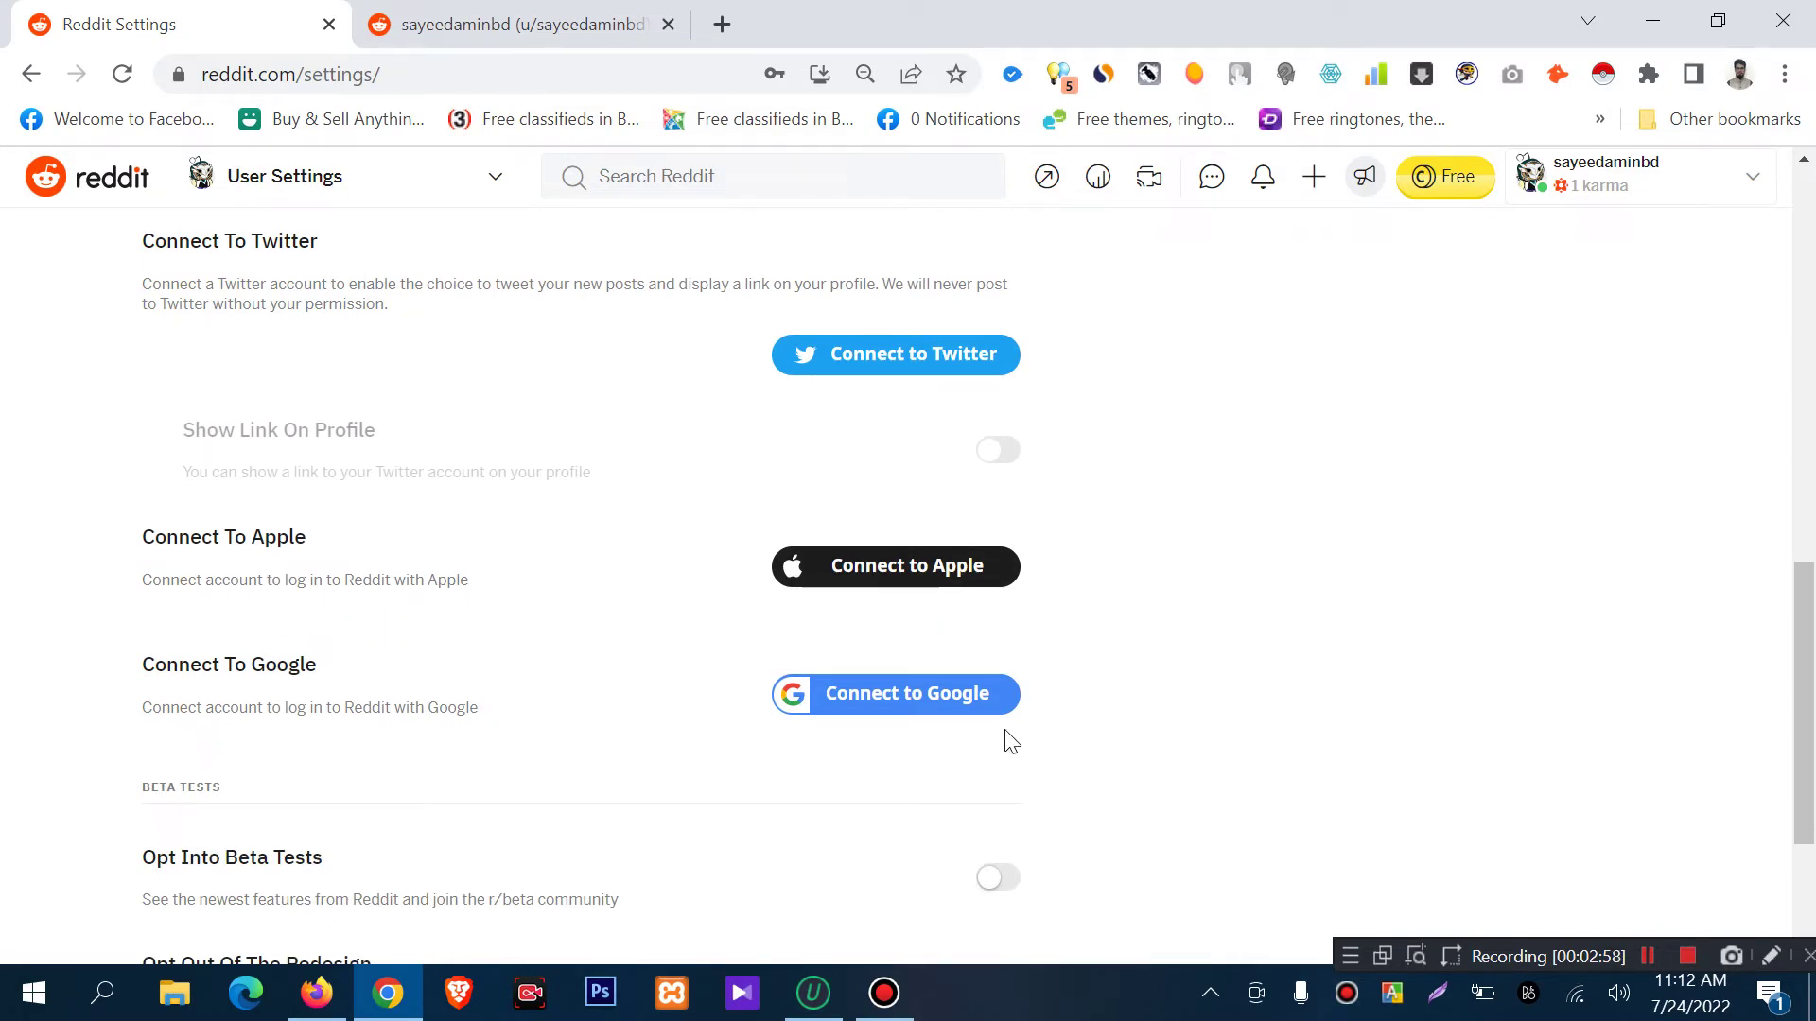
pyautogui.scroll(-3, 993, 679)
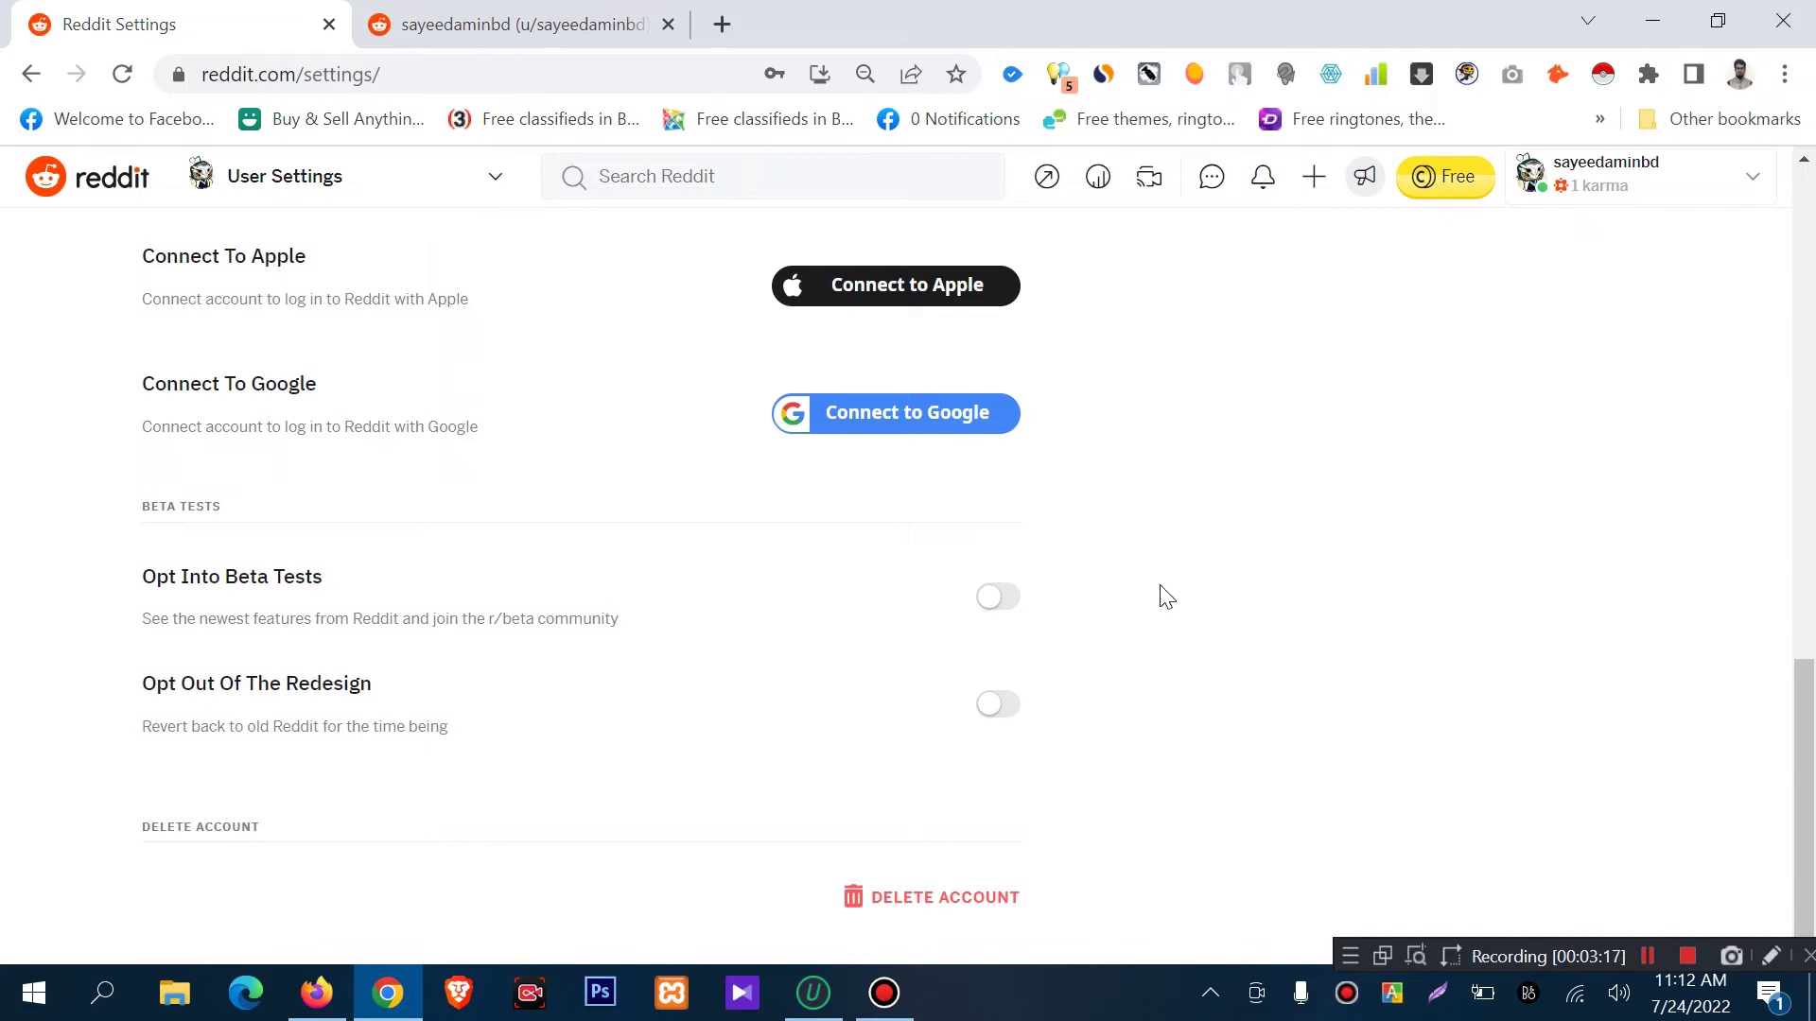
pyautogui.scroll(15, 1169, 594)
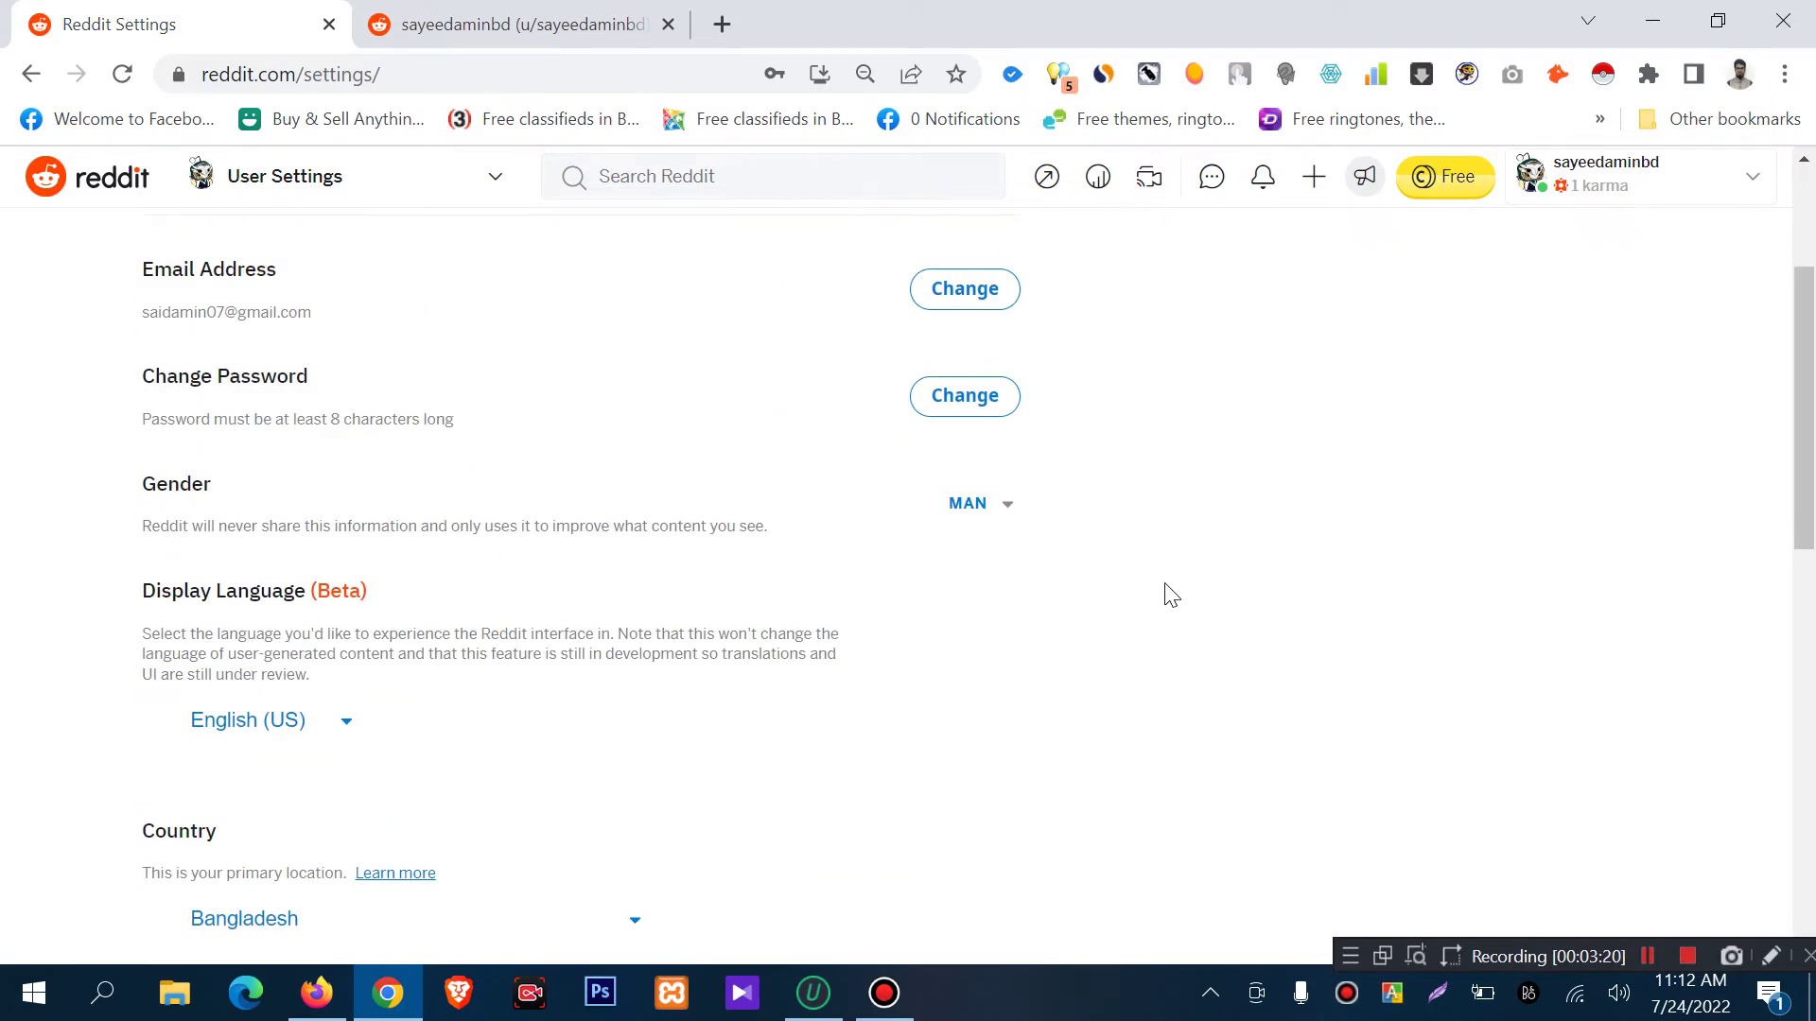
pyautogui.scroll(-15, 775, 803)
pyautogui.scroll(15, 784, 801)
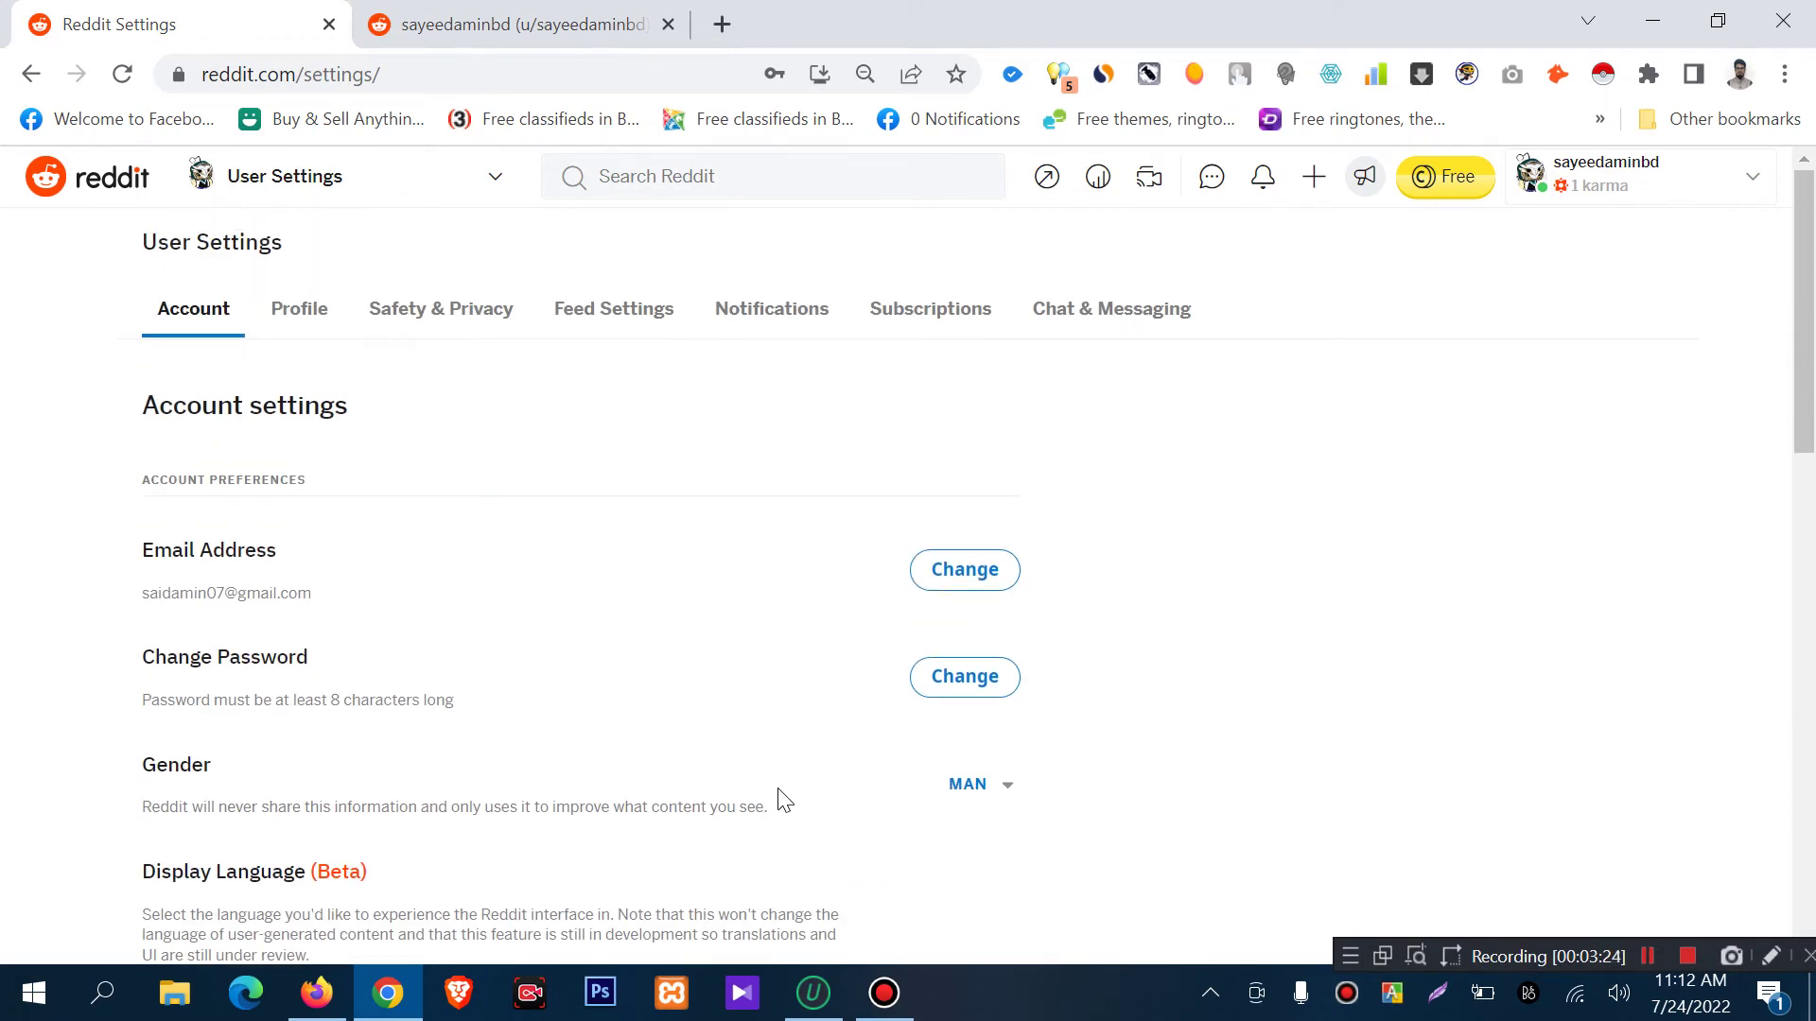
# - Open the Profile tab of User Settings and compare it with the profile page tab
pyautogui.click(301, 324)
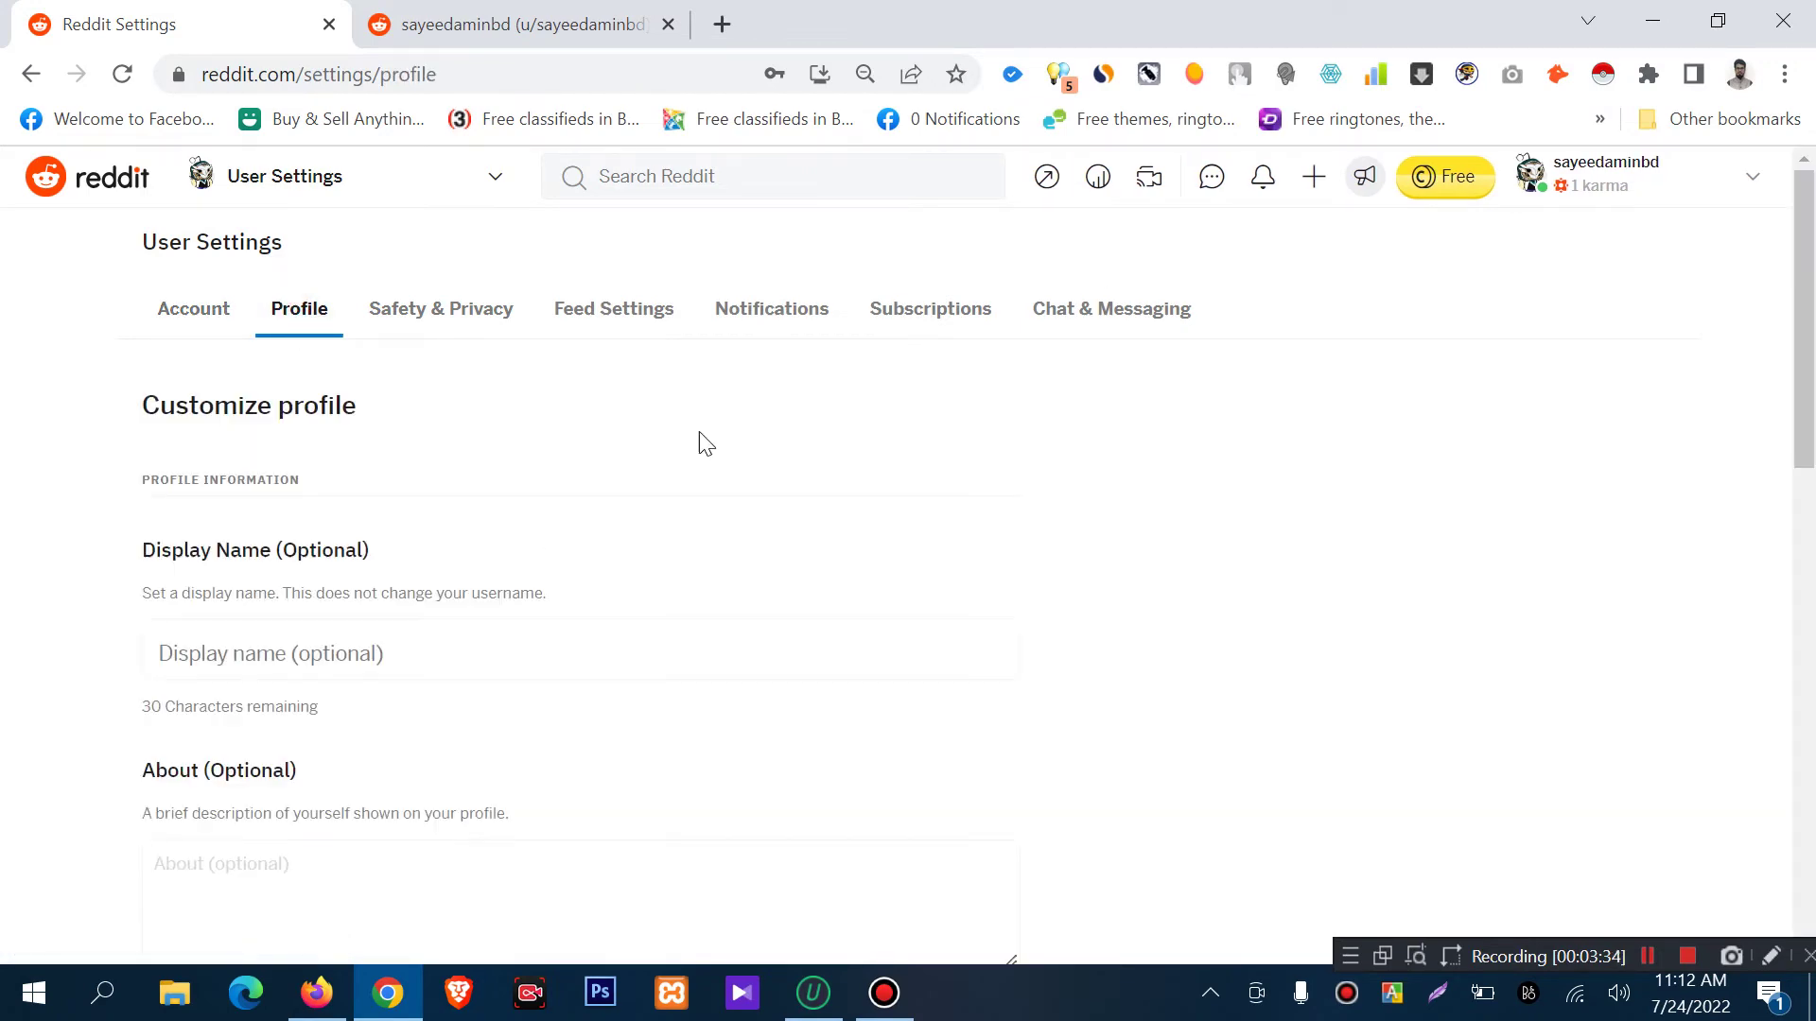
pyautogui.scroll(-5, 677, 473)
pyautogui.scroll(6, 678, 472)
pyautogui.hotkey('ctrl', 'Tab')
pyautogui.scroll(-7, 1155, 507)
pyautogui.scroll(7, 1123, 530)
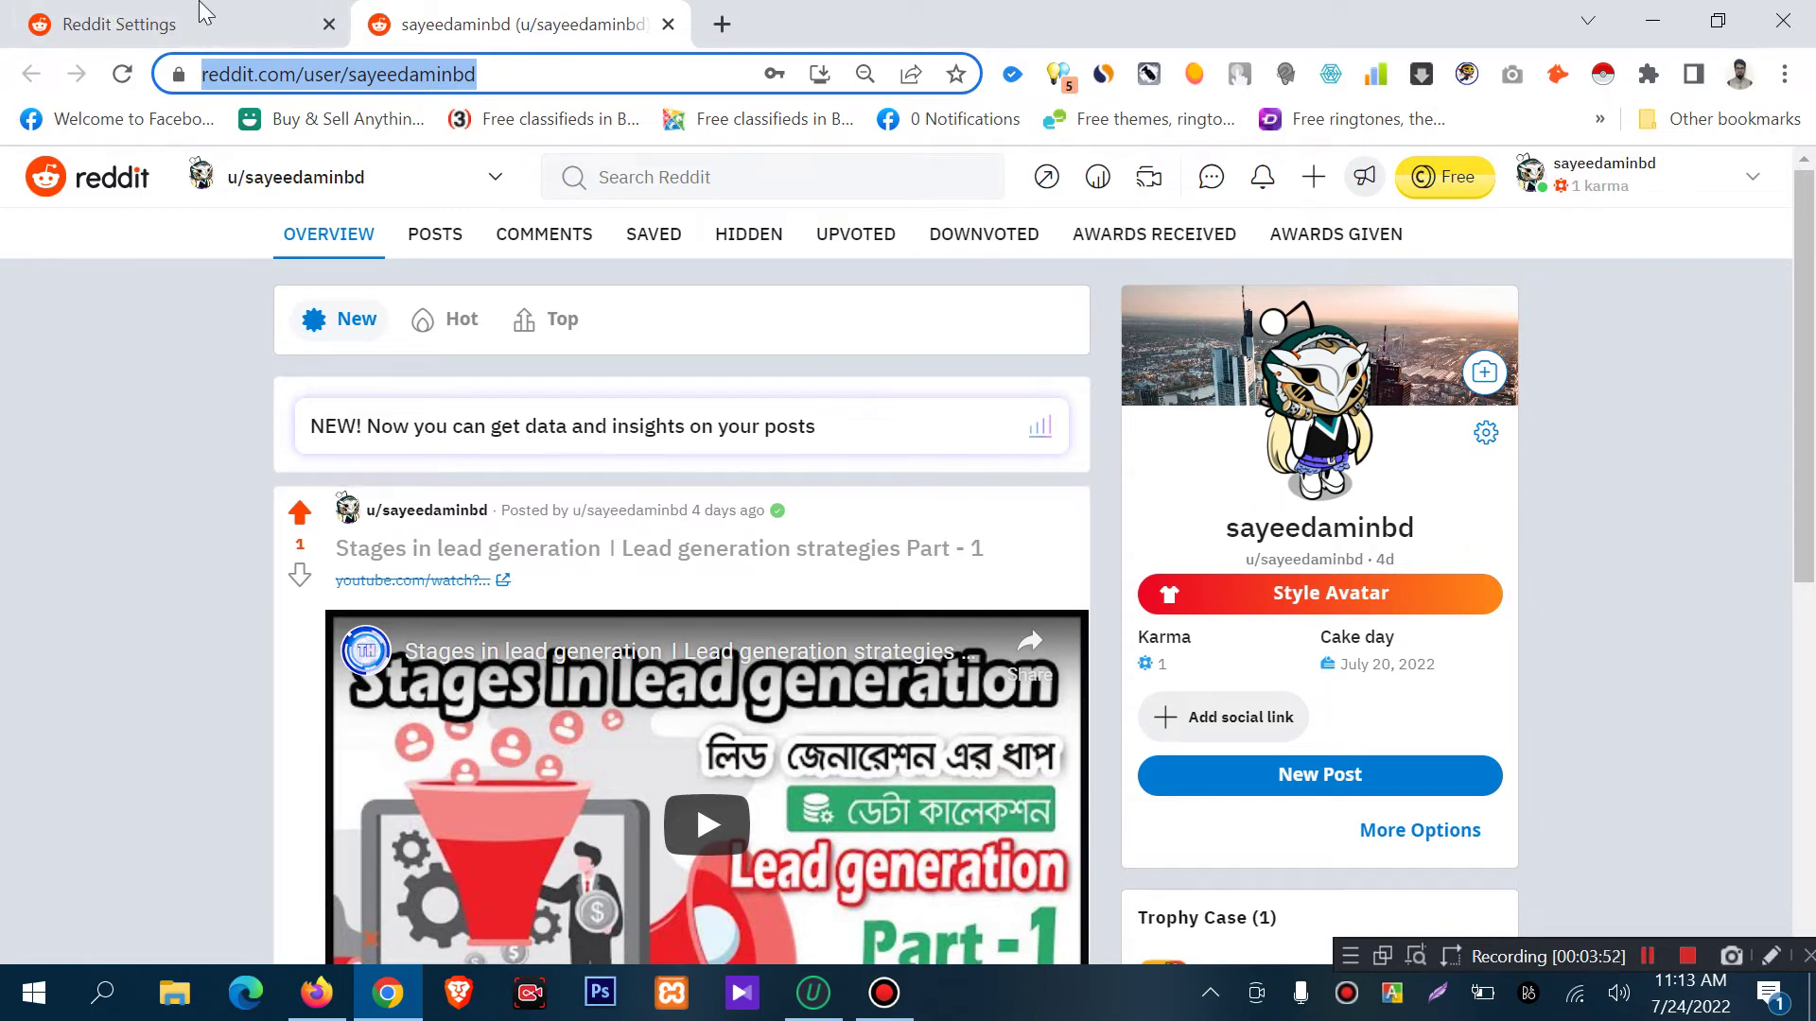
# - Back in User Settings, scroll the Profile tab down to the Social Links section
pyautogui.click(106, 13)
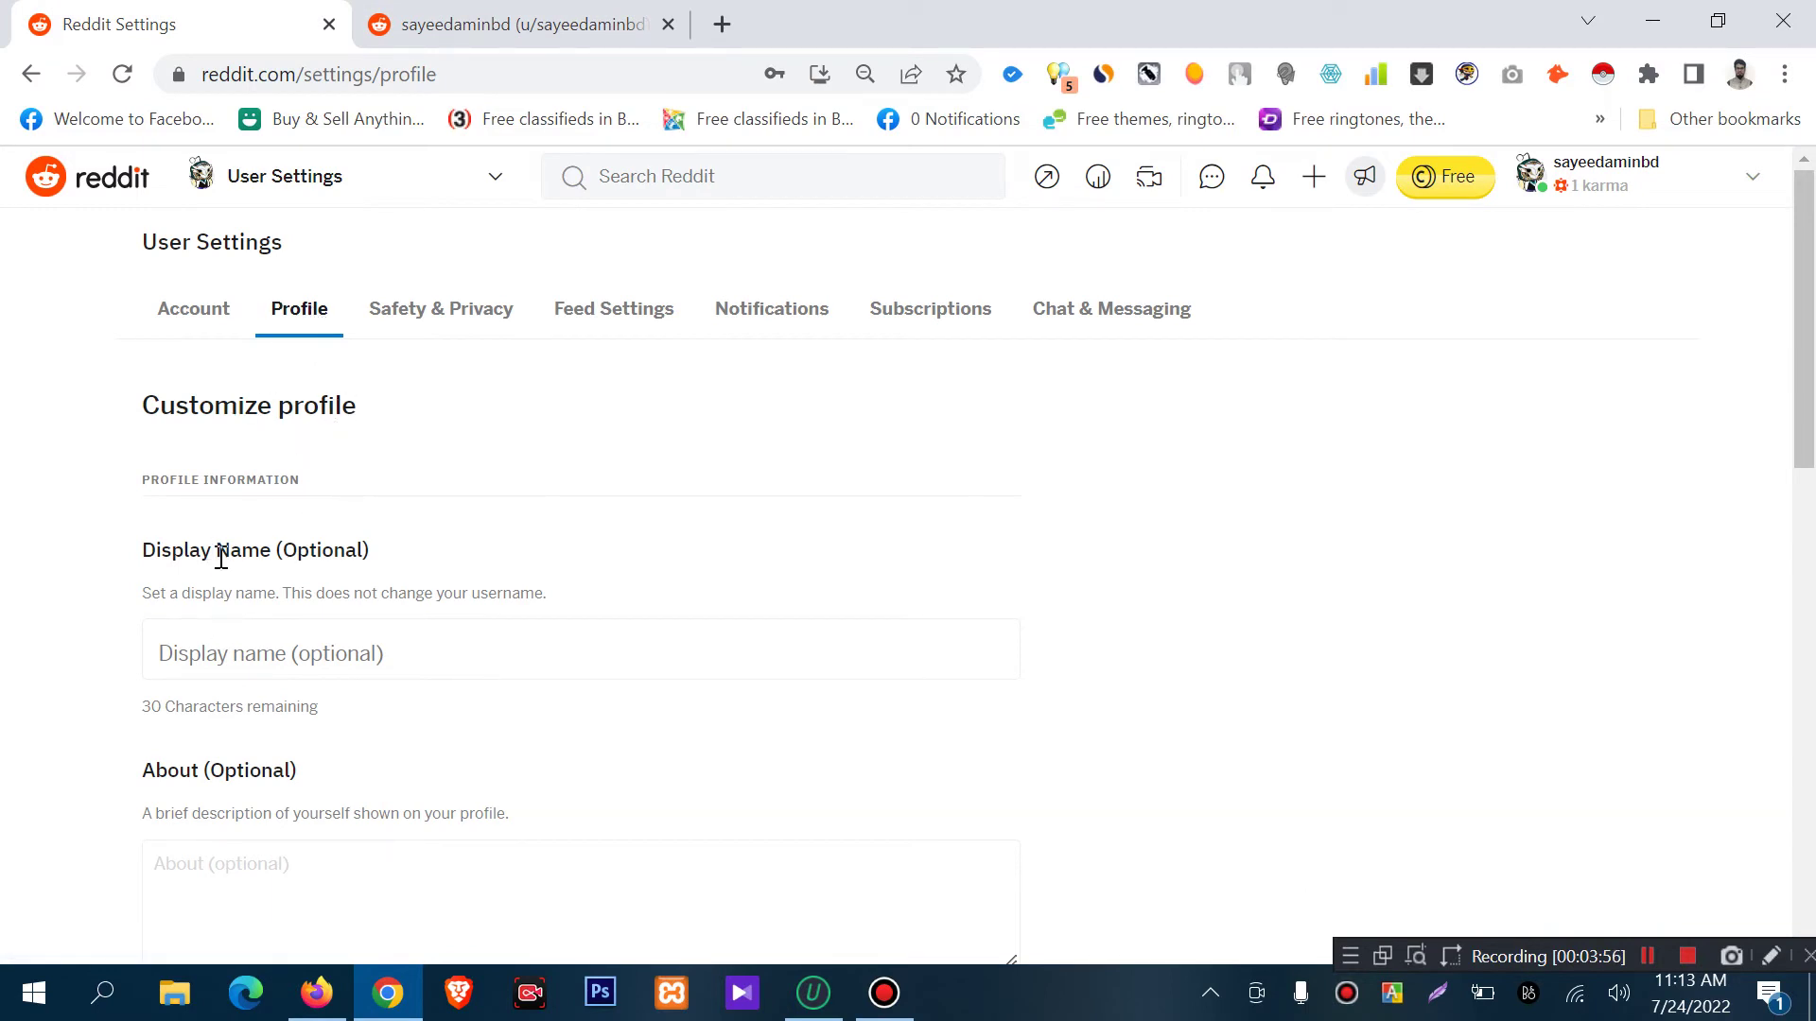
pyautogui.scroll(-2, 311, 619)
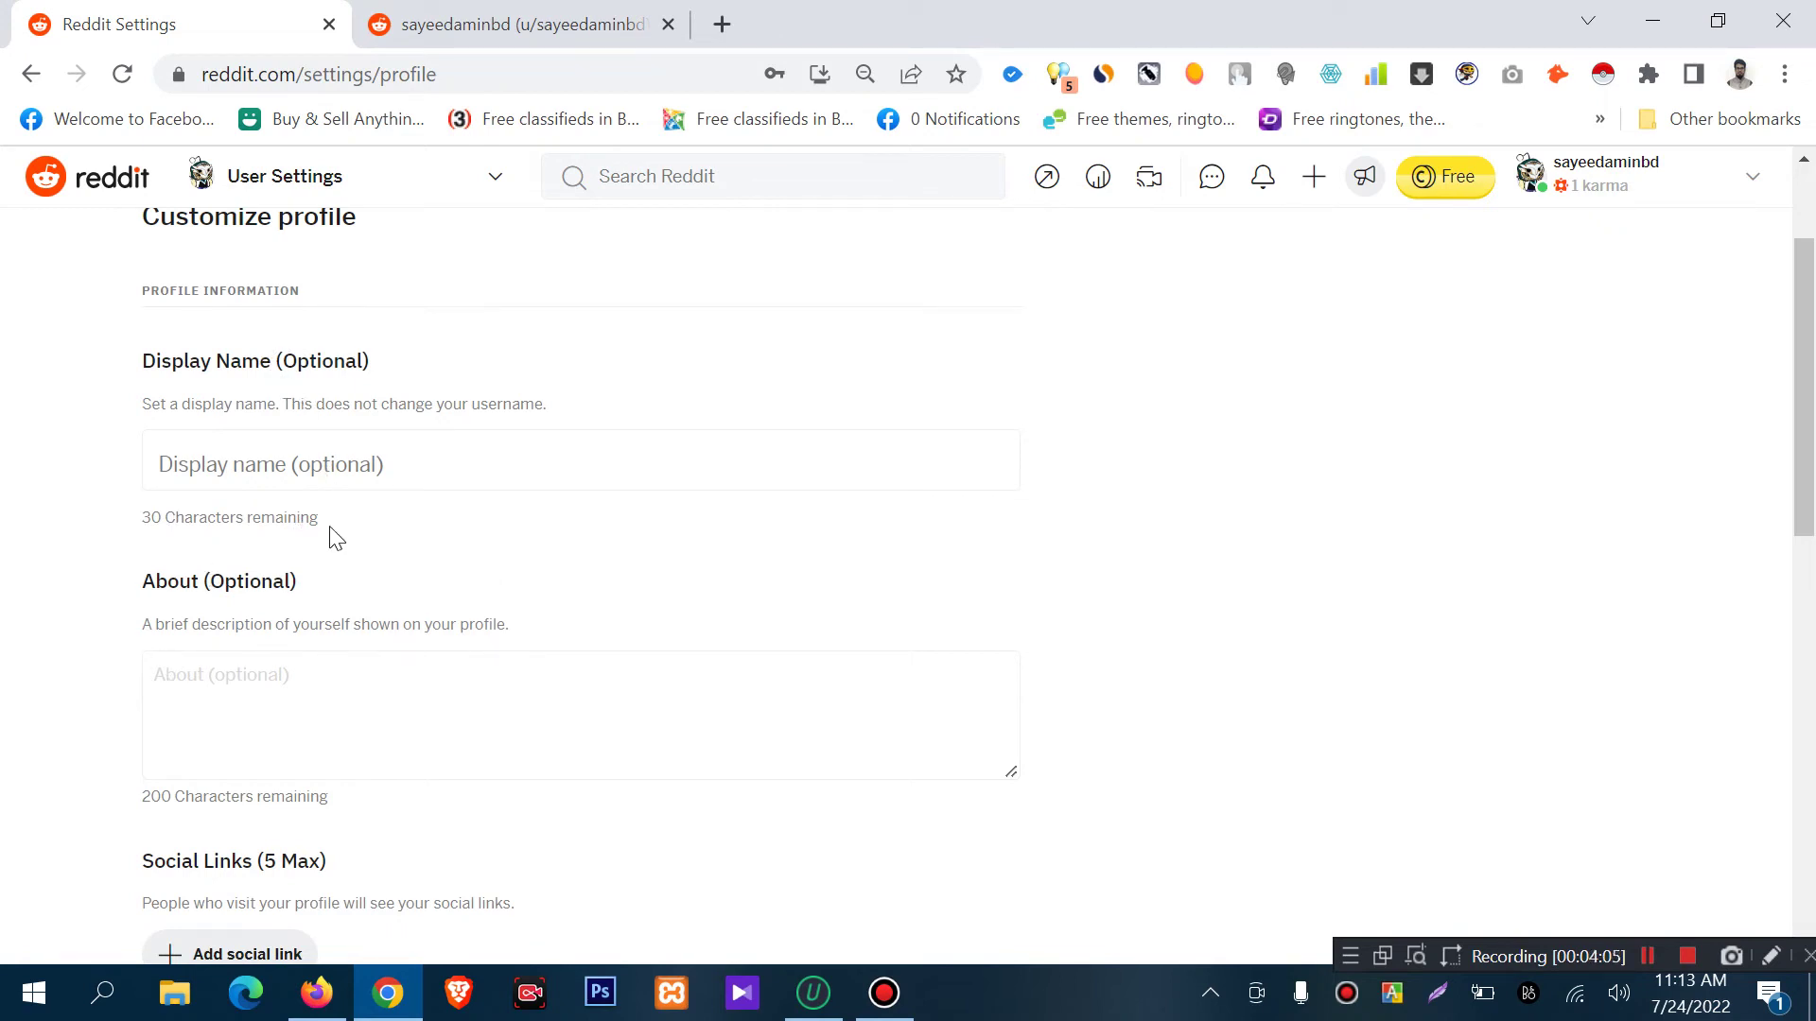
pyautogui.scroll(-4, 324, 610)
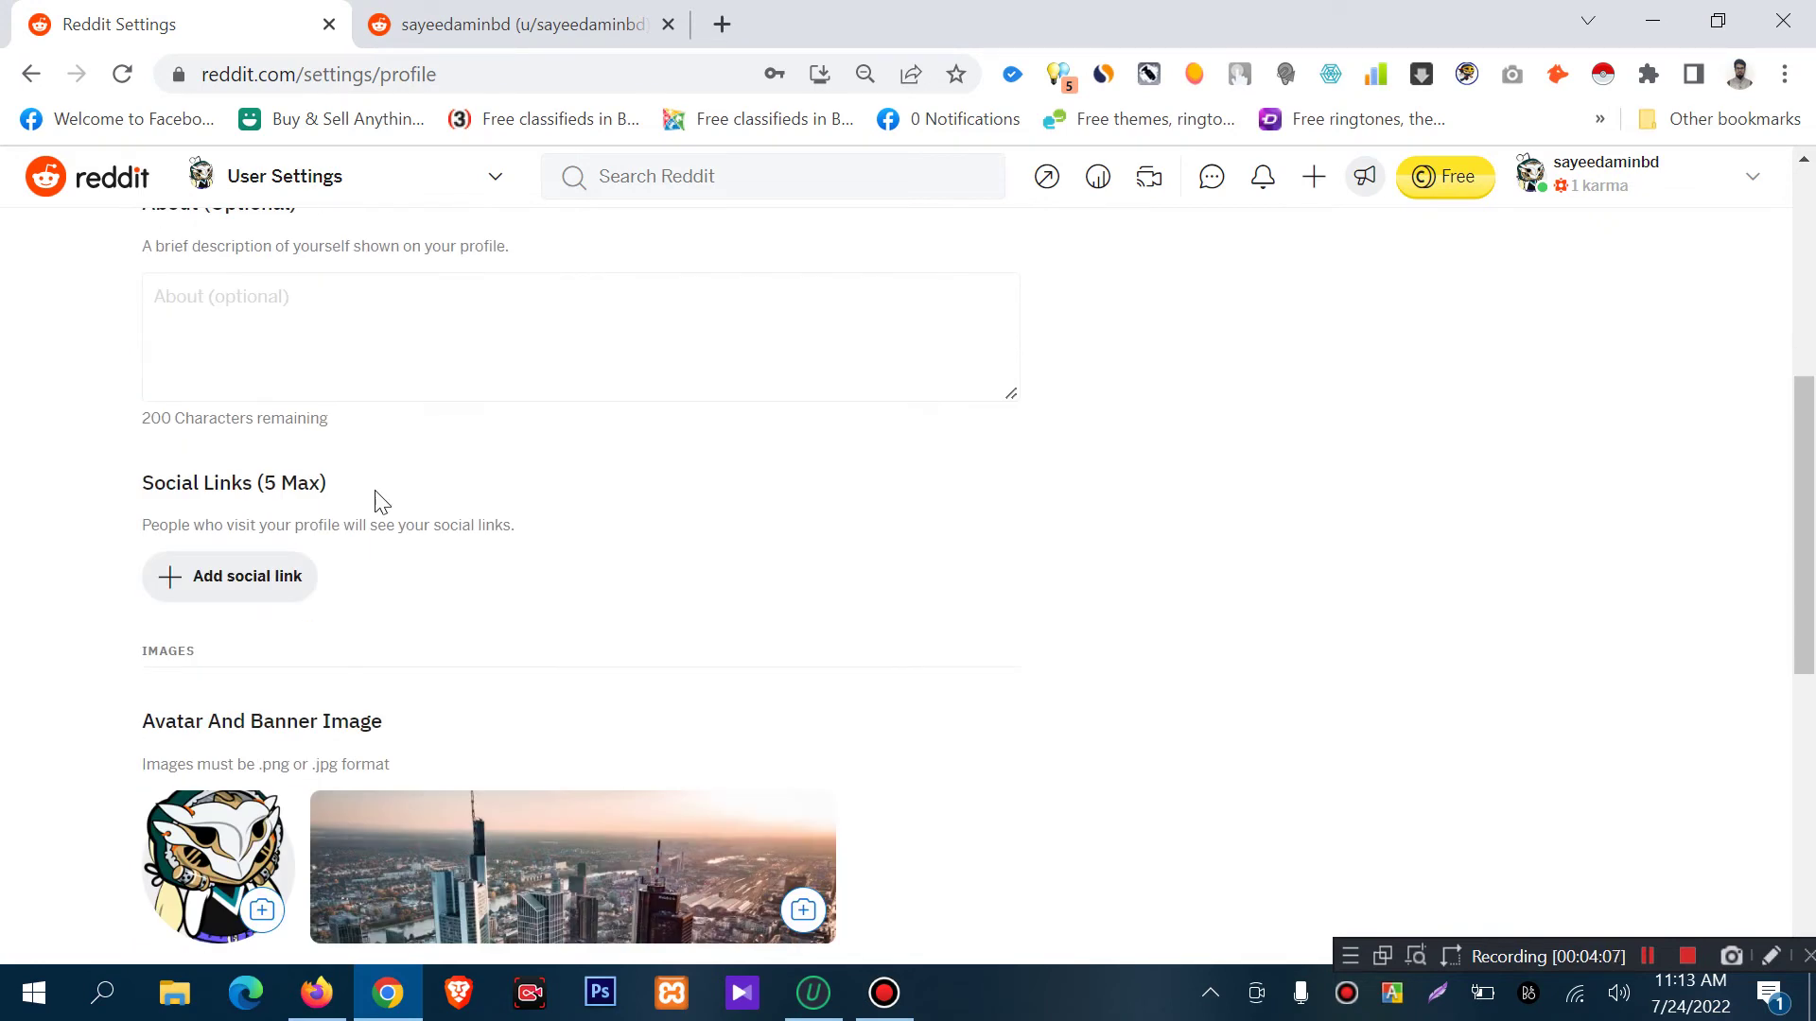
pyautogui.scroll(2, 295, 488)
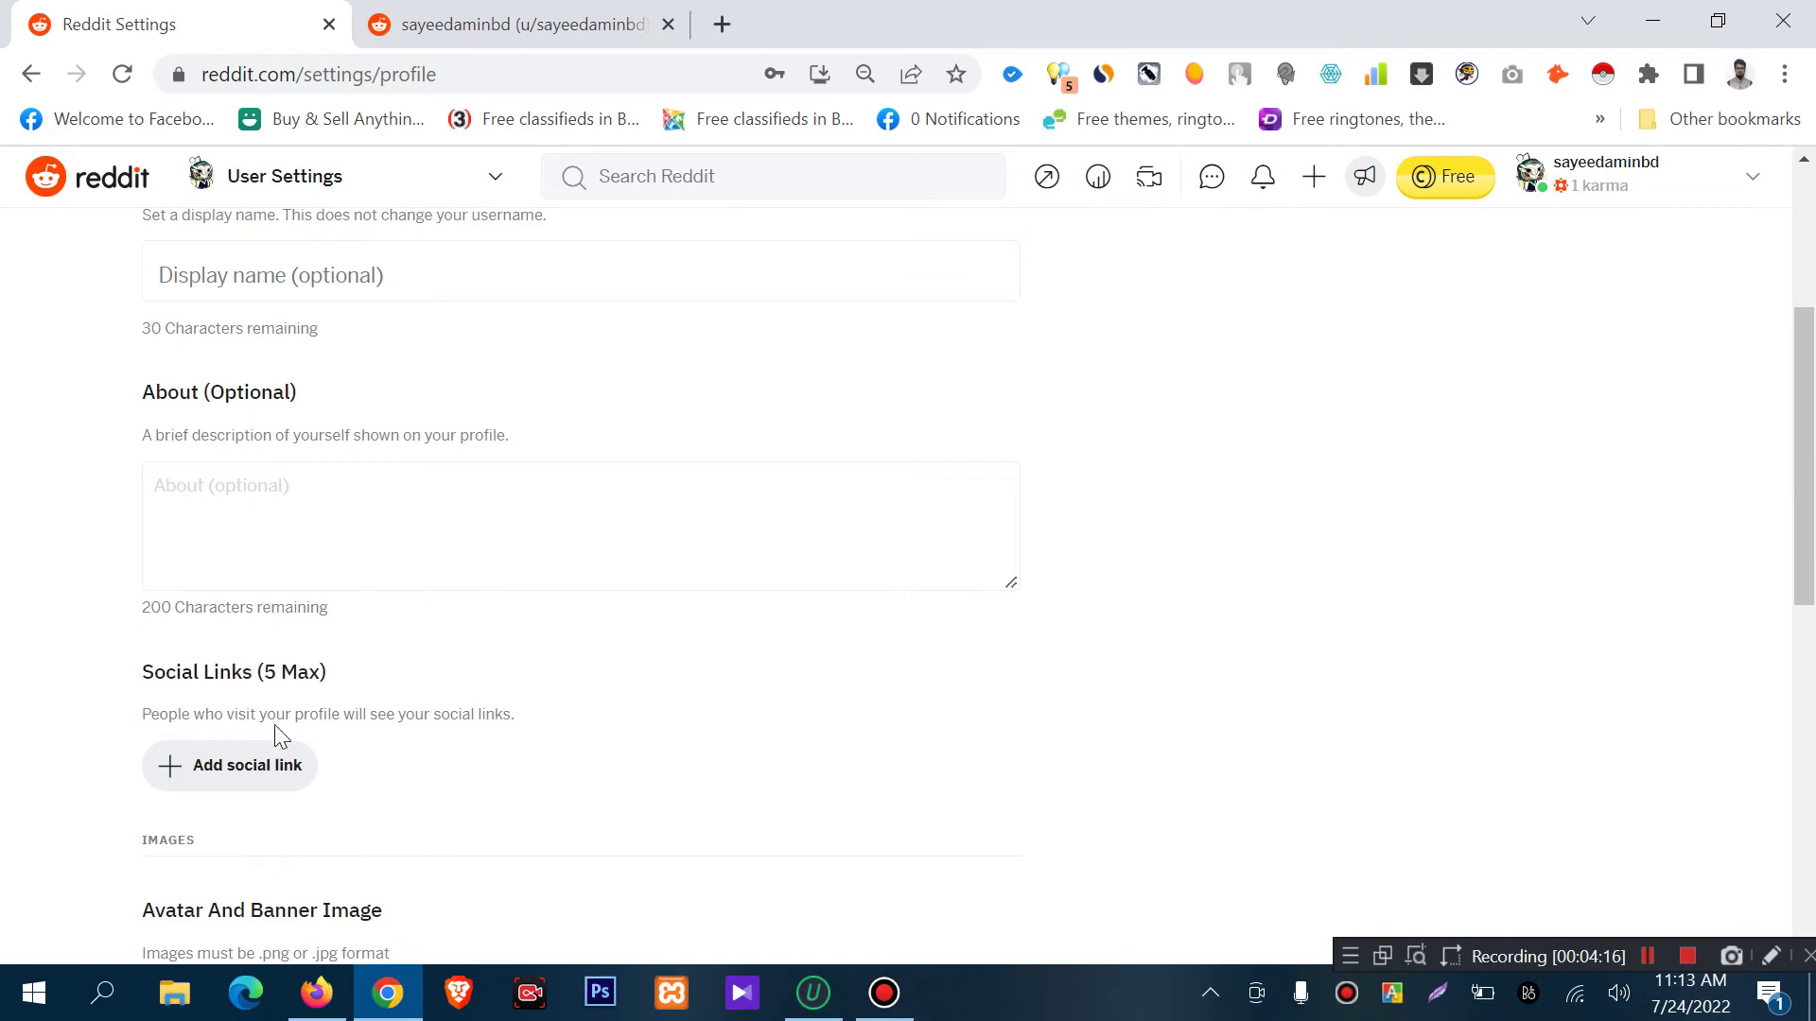
pyautogui.click(567, 10)
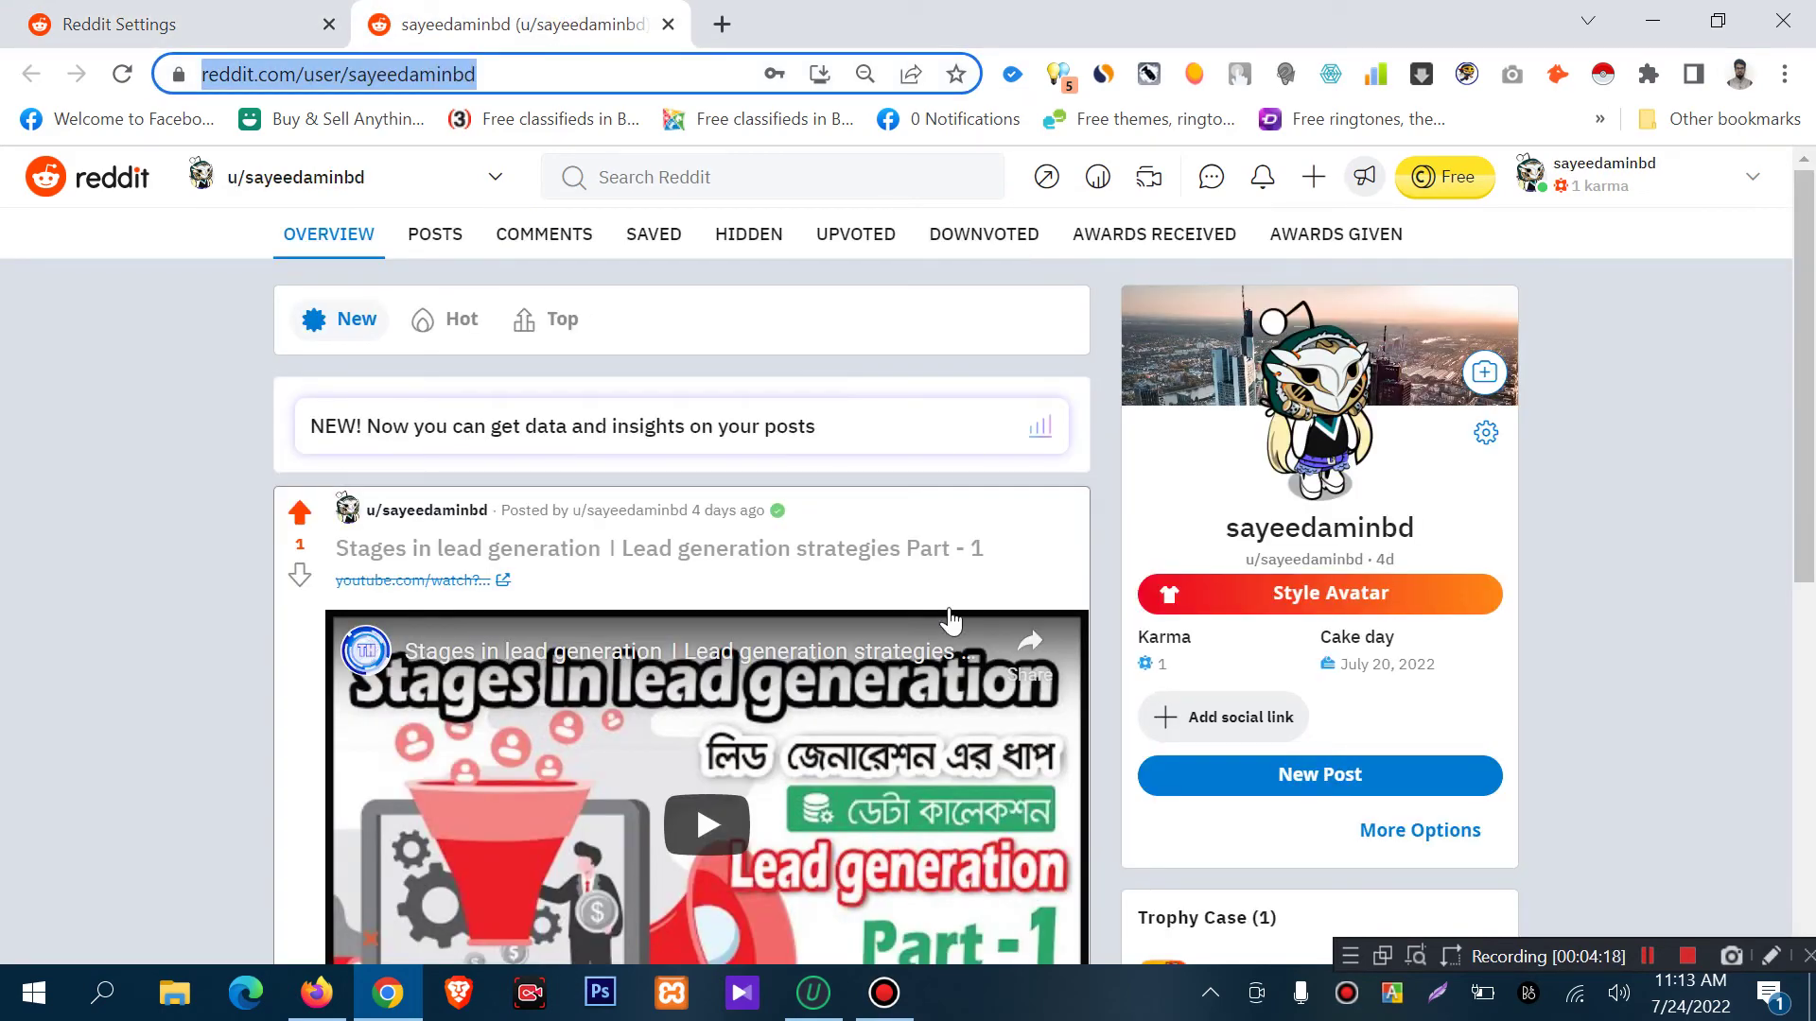
pyautogui.scroll(-4, 953, 620)
pyautogui.scroll(2, 1230, 359)
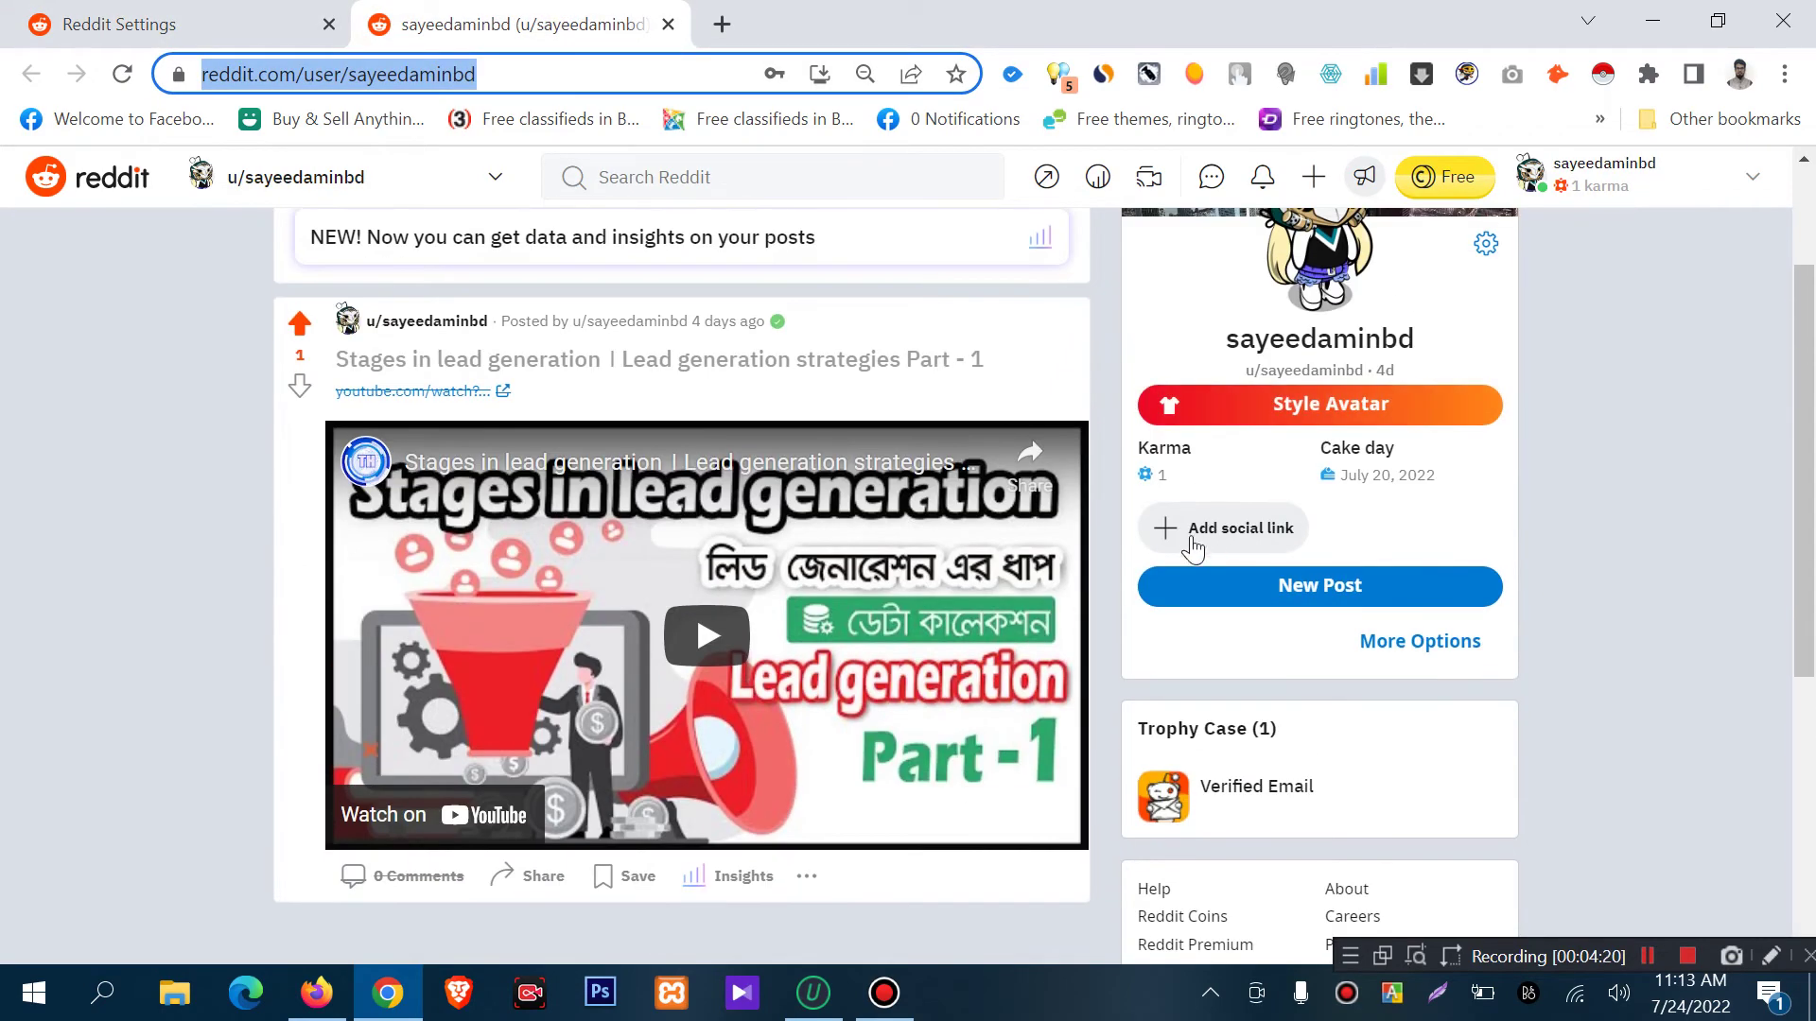
pyautogui.click(165, 11)
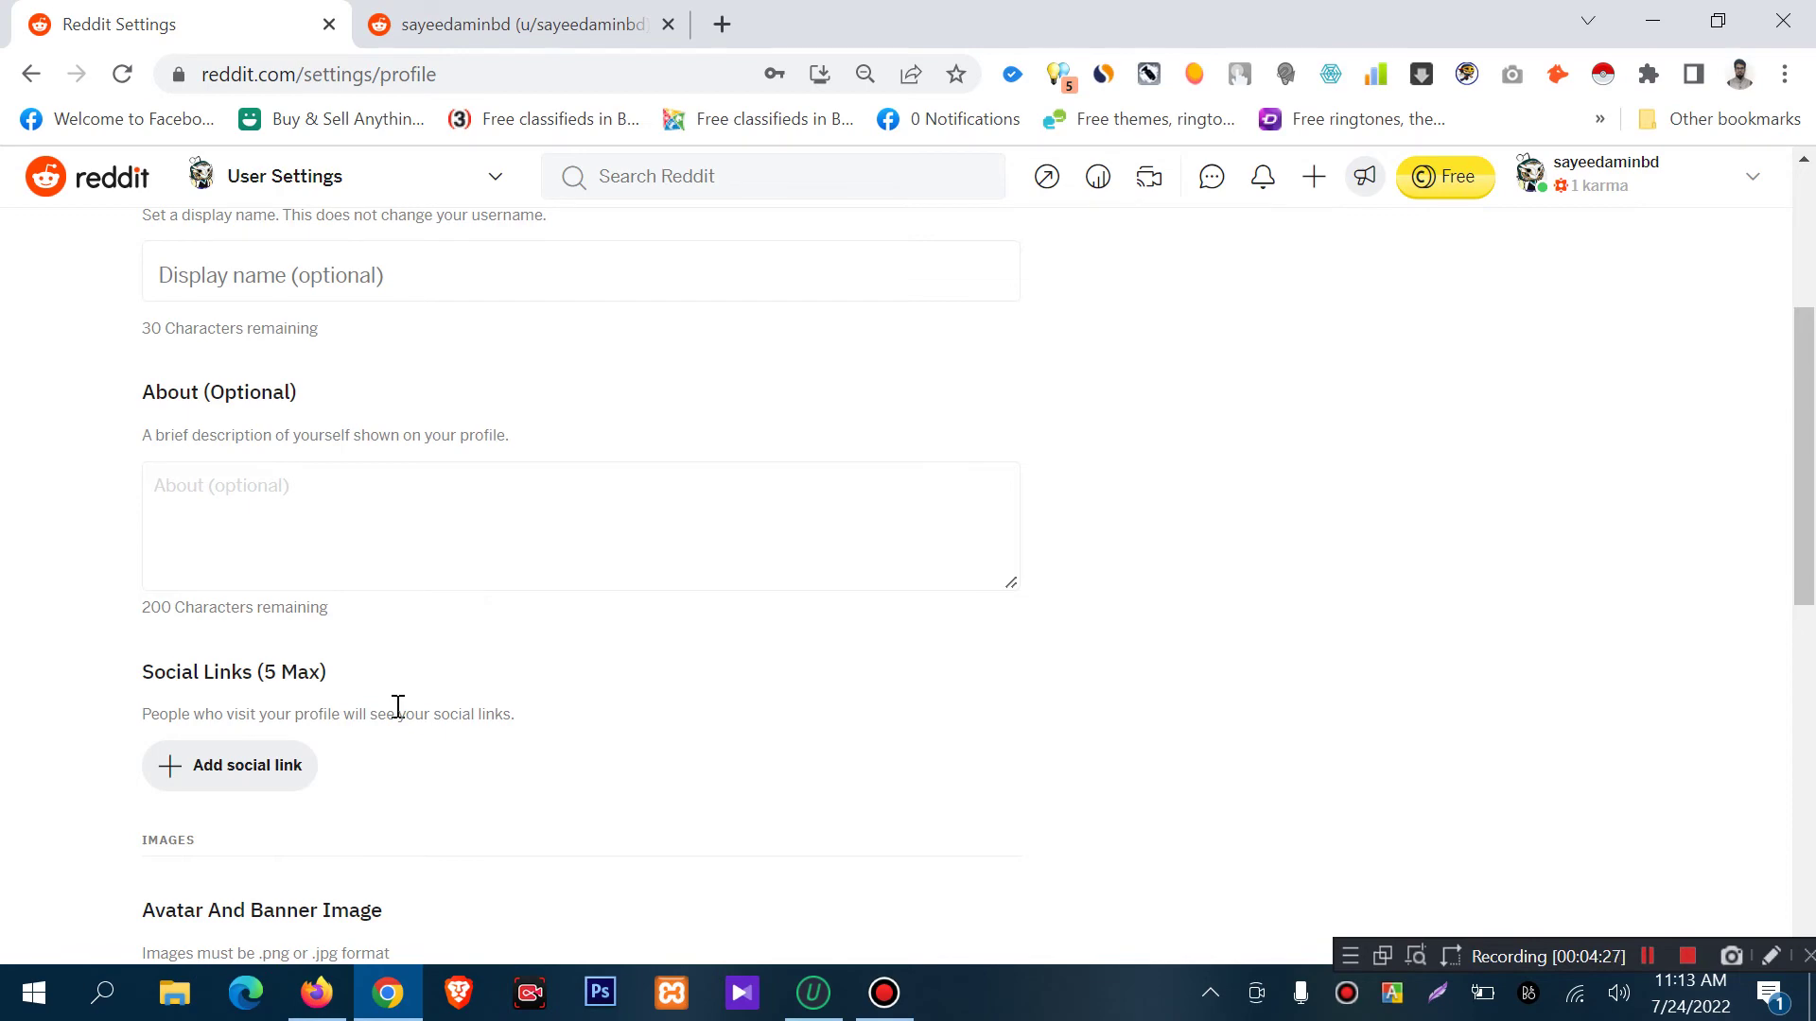
pyautogui.scroll(-2, 397, 708)
pyautogui.scroll(-2, 263, 741)
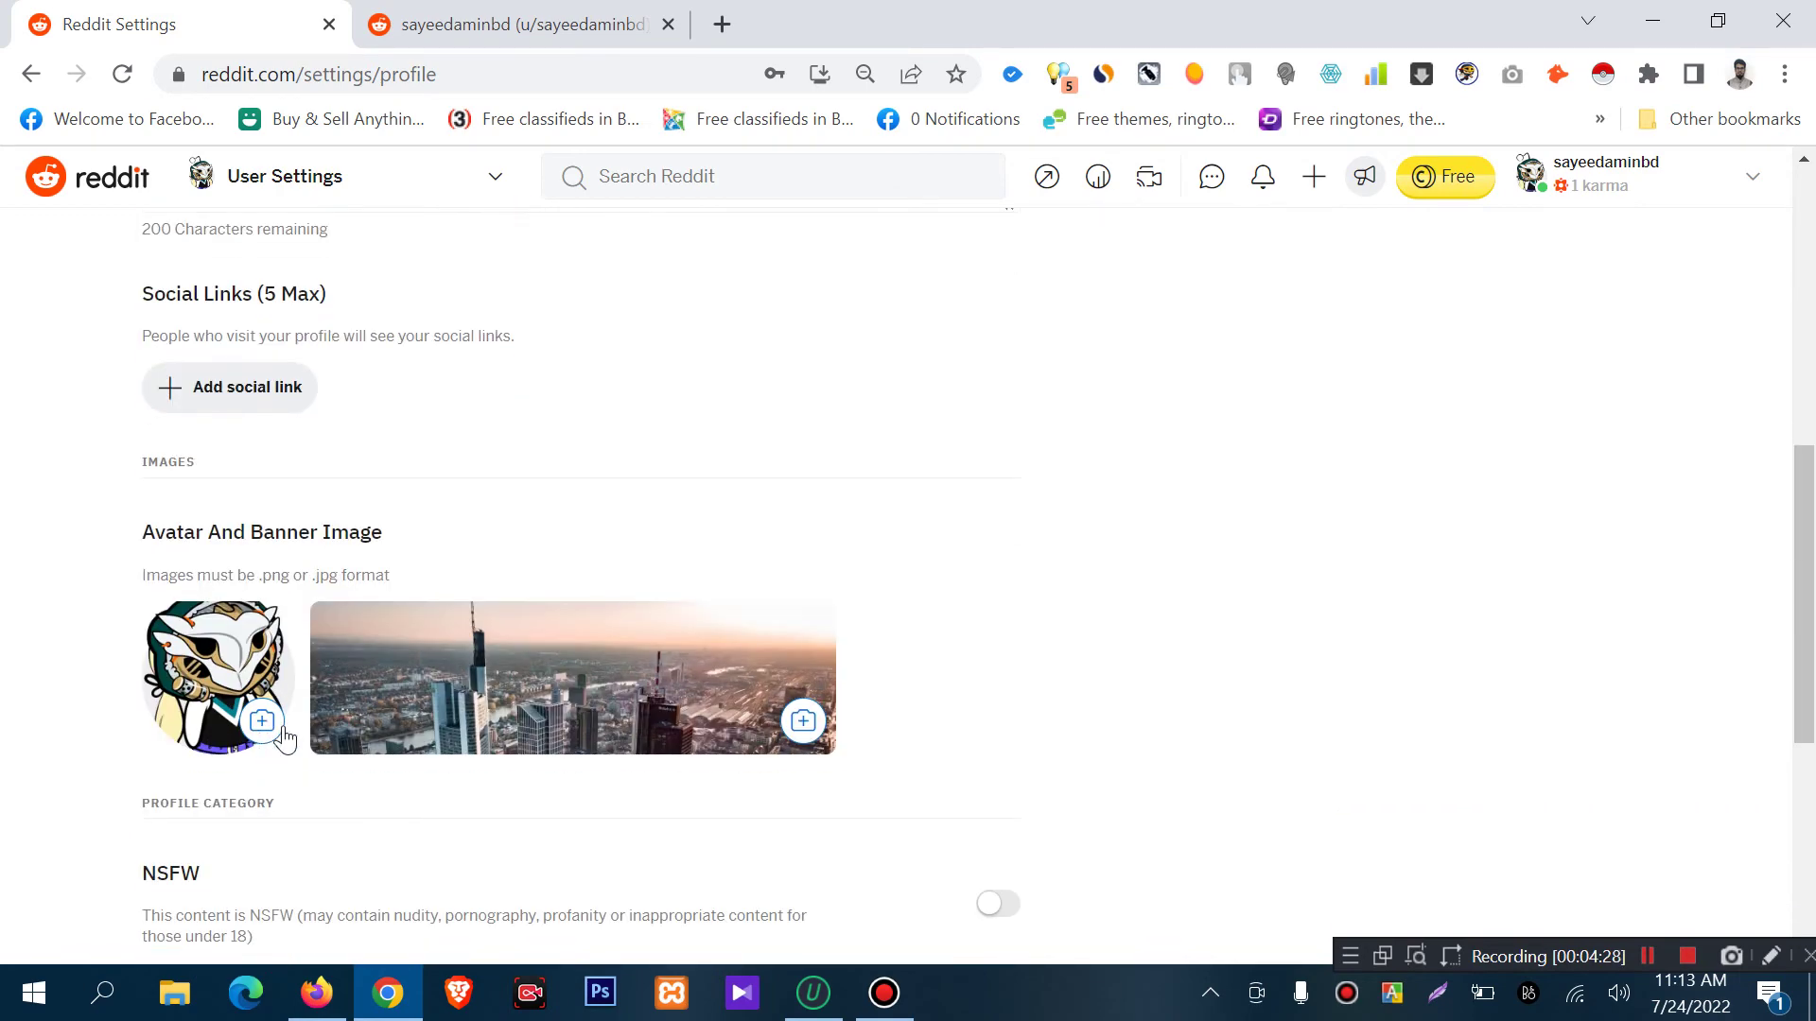
pyautogui.click(582, 21)
pyautogui.click(254, 17)
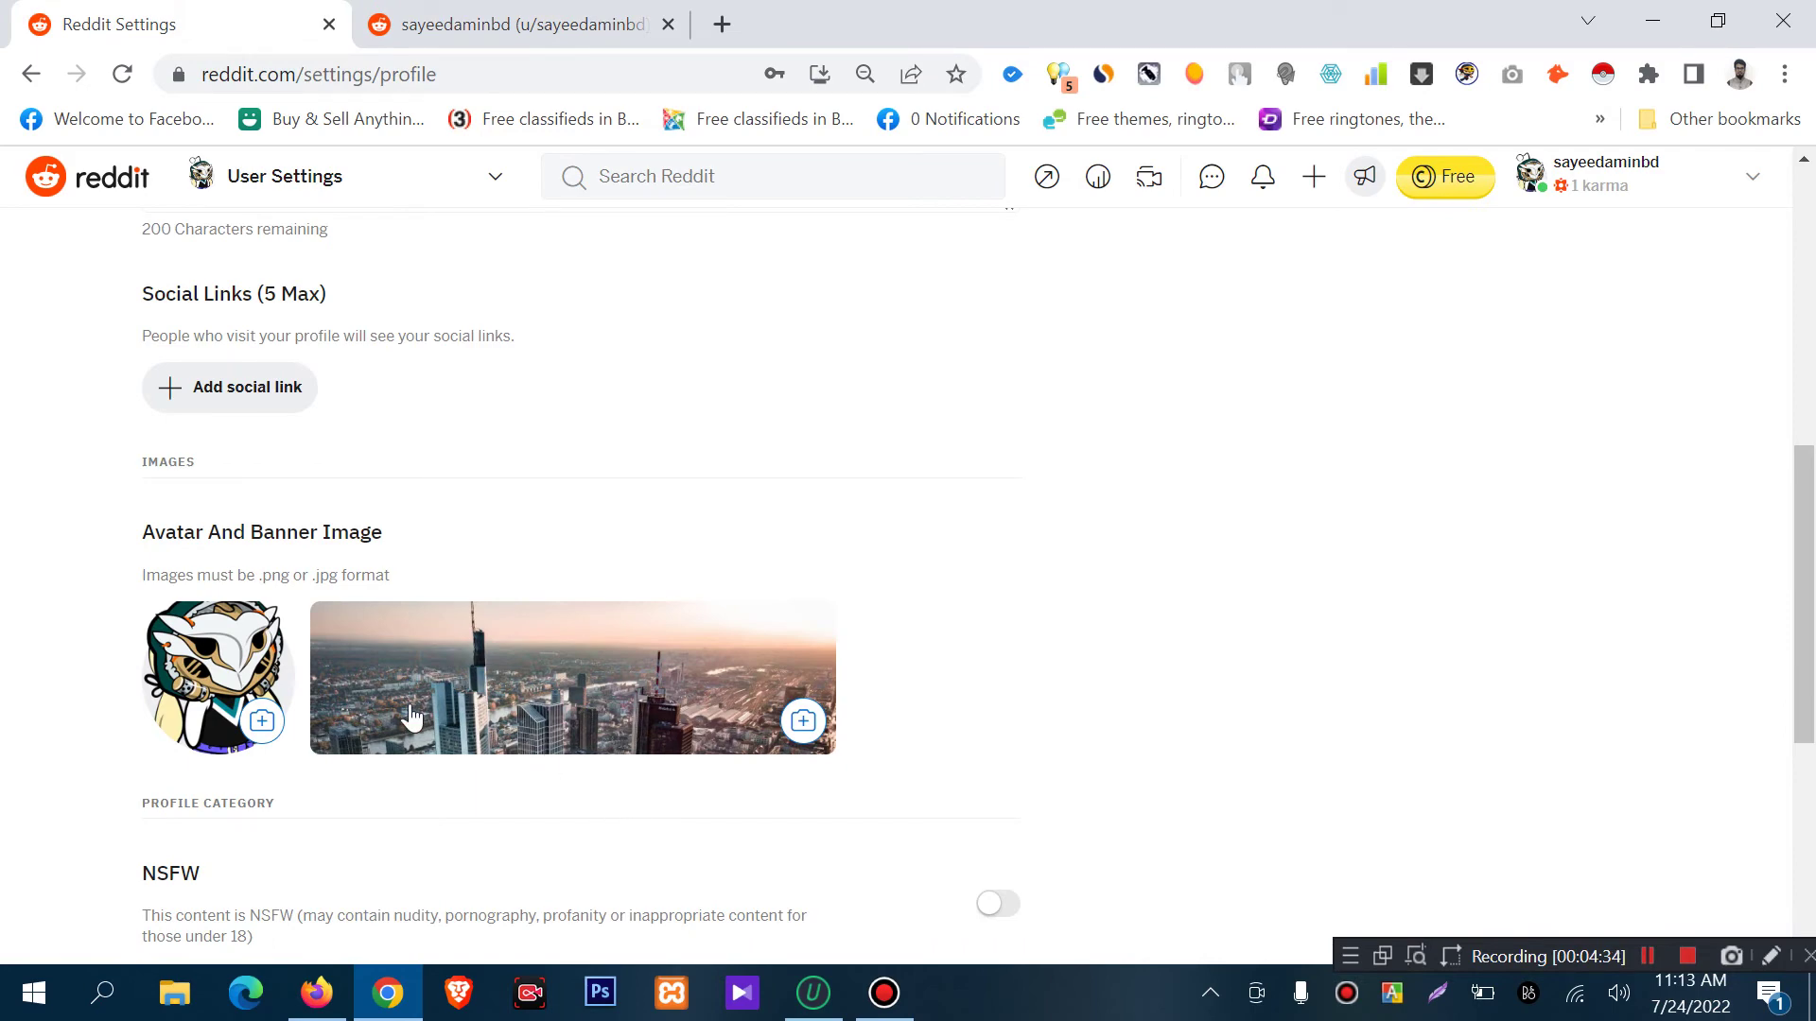
pyautogui.scroll(-2, 766, 673)
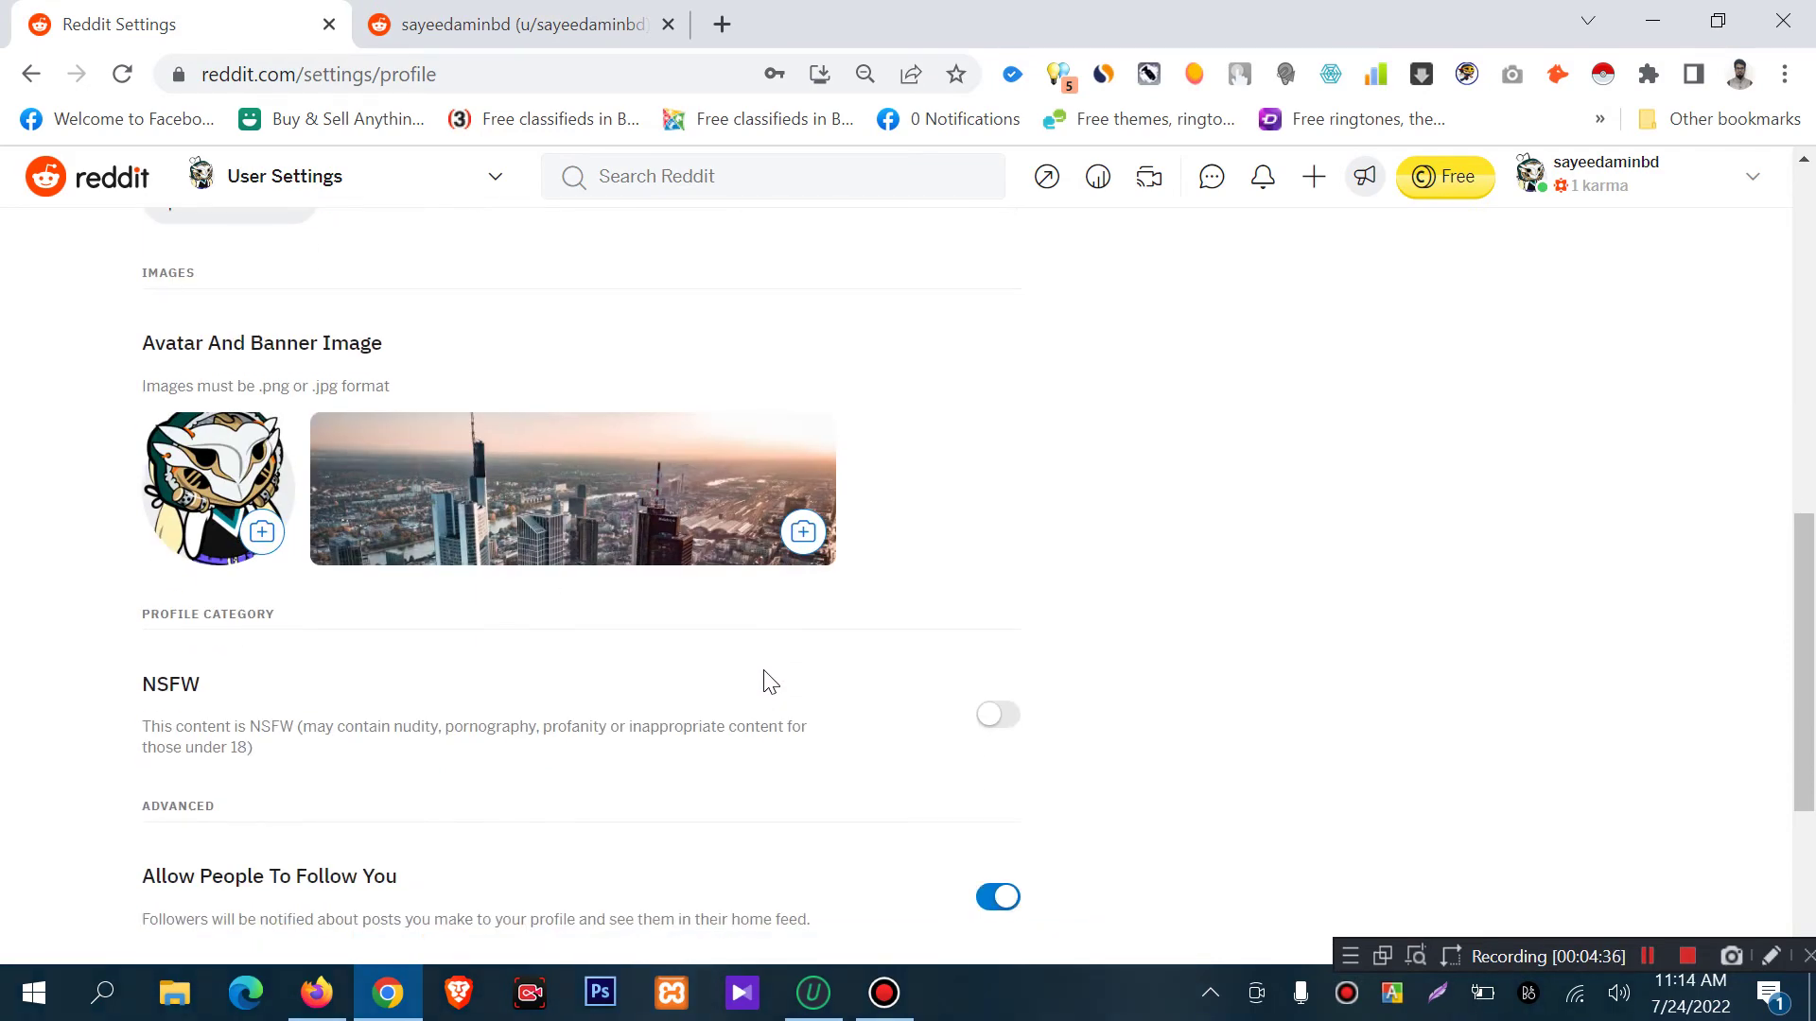
pyautogui.scroll(-4, 768, 681)
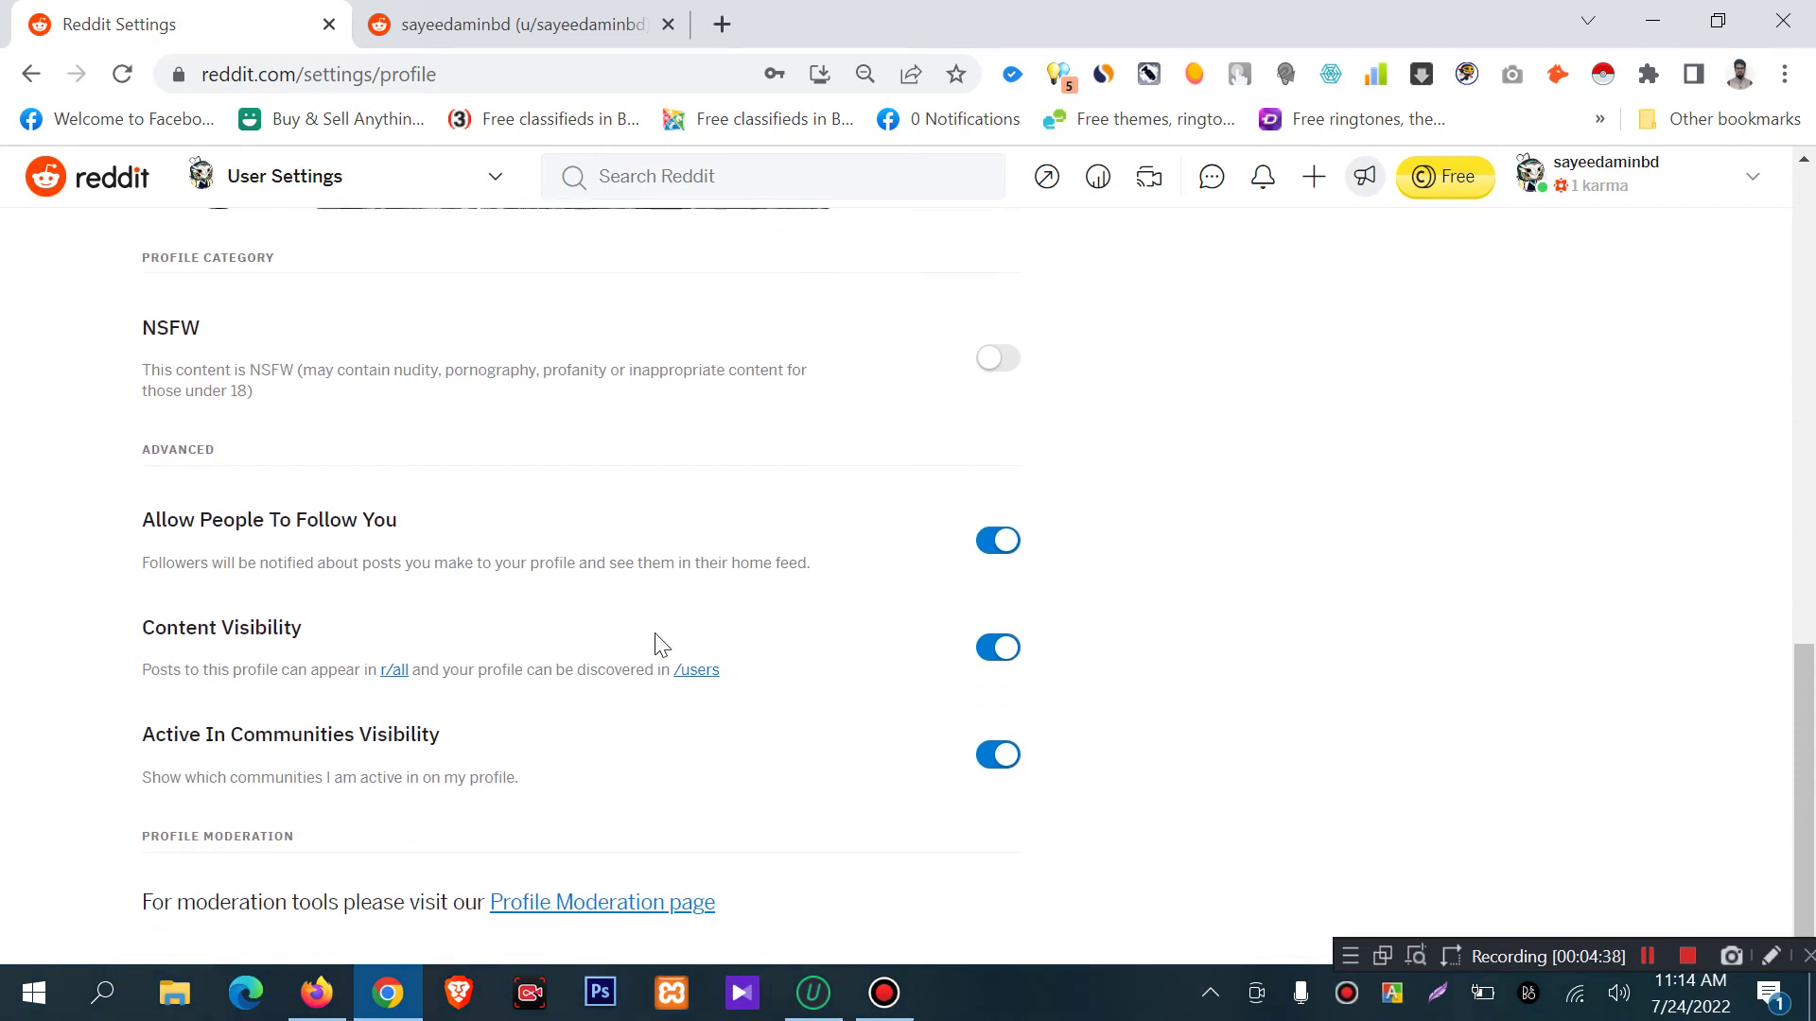